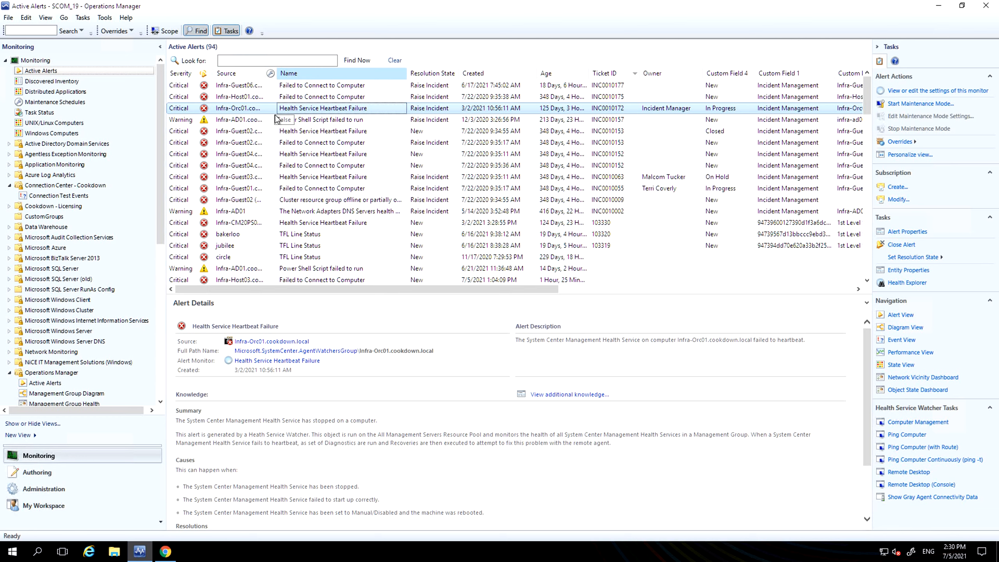
# Step: Look through the active alerts and view the details of the Failed to Connect to Computer alert for Infra-Host03
pyautogui.click(227, 107)
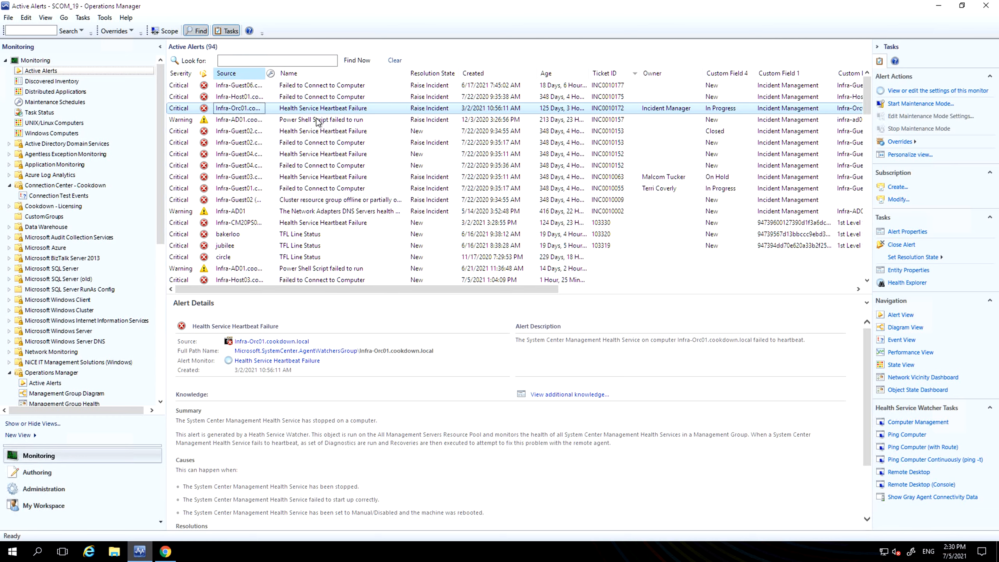
pyautogui.scroll(-1, 317, 201)
pyautogui.scroll(-2, 318, 202)
pyautogui.click(315, 188)
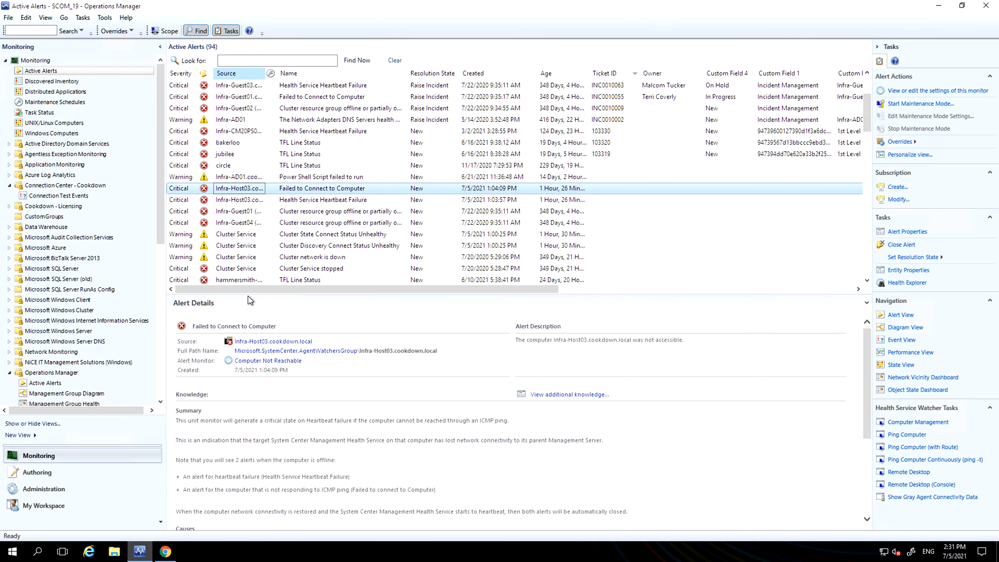
# Step: Switch to the Logic Apps Designer in Chrome and examine the request body JSON schema of the HTTP request trigger
pyautogui.hotkey('alt', 'Tab')
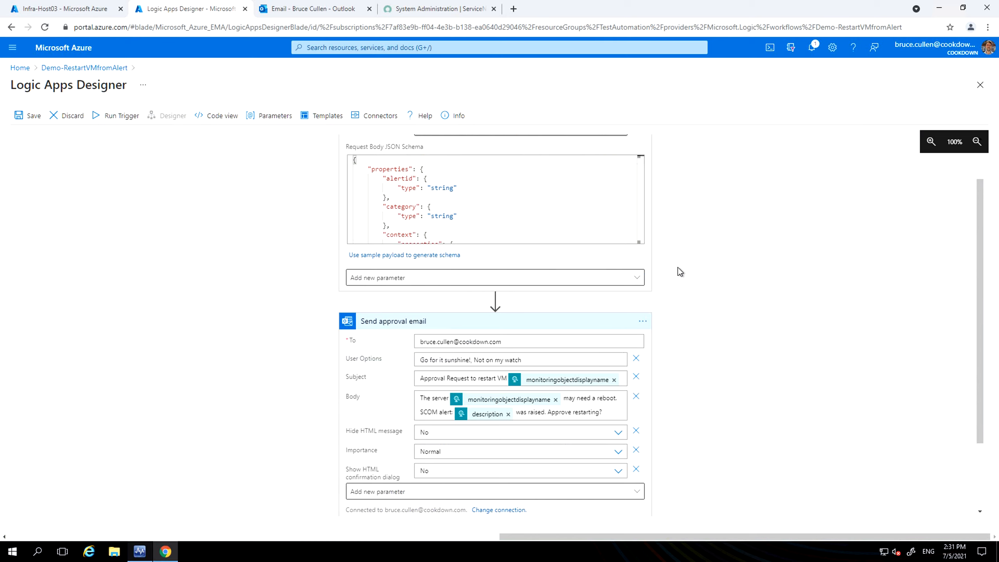
pyautogui.scroll(1, 720, 303)
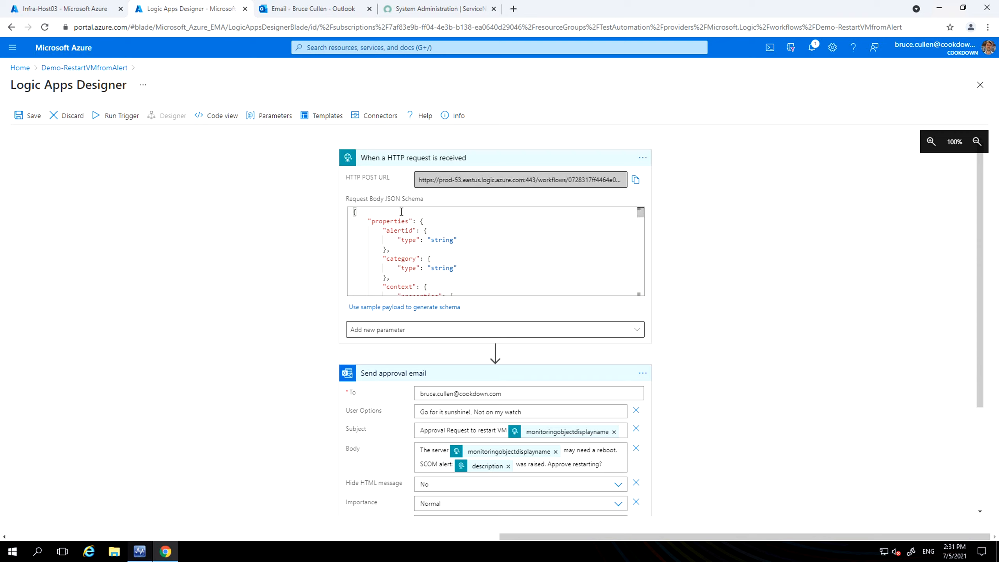
pyautogui.click(378, 215)
pyautogui.scroll(-3, 395, 234)
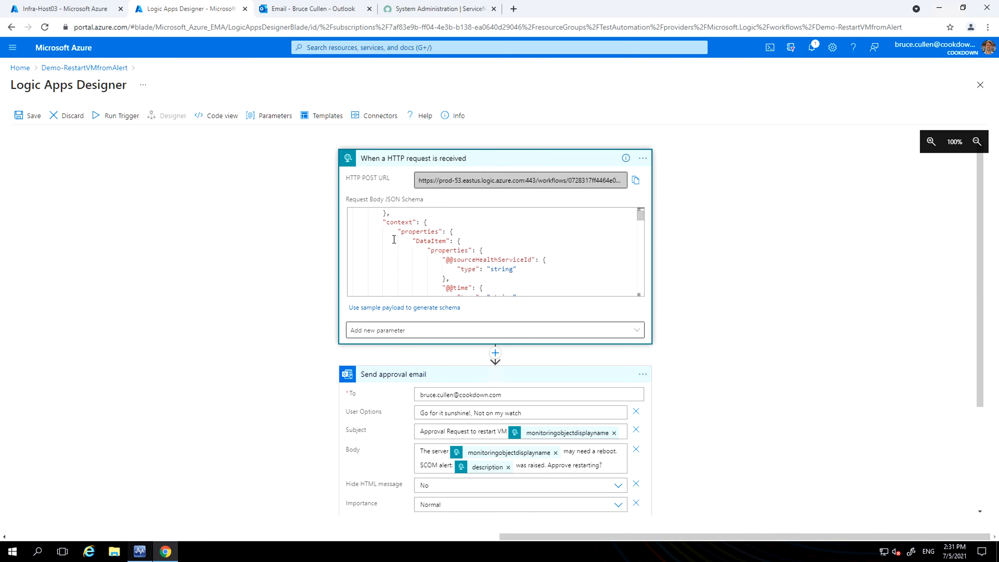
pyautogui.scroll(-5, 404, 238)
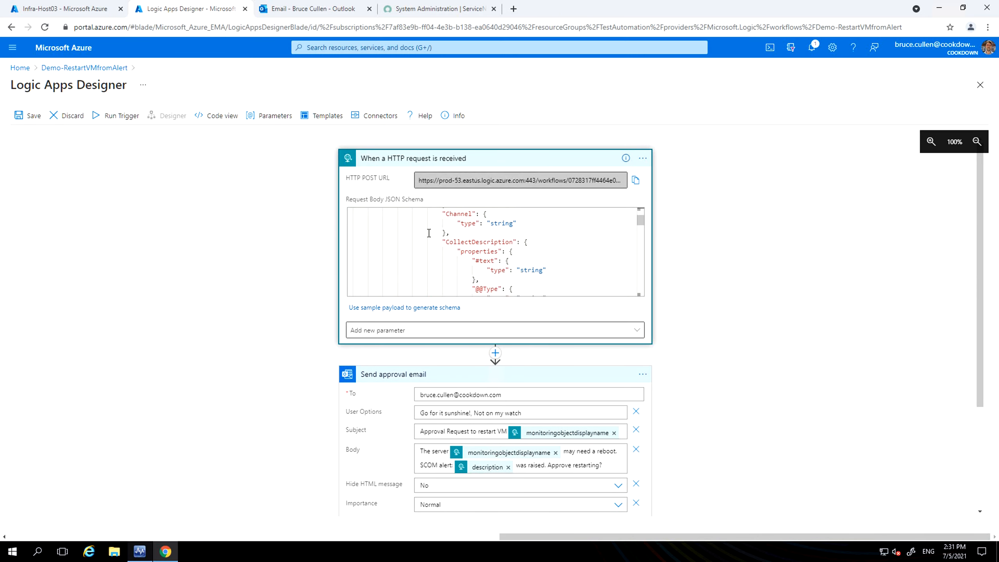
pyautogui.scroll(-3, 429, 233)
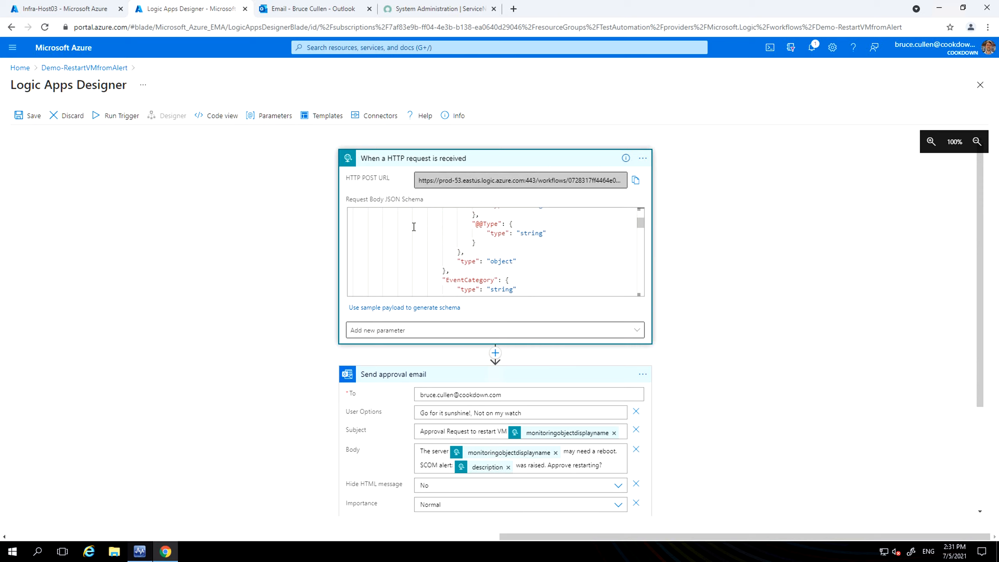
pyautogui.scroll(-3, 414, 227)
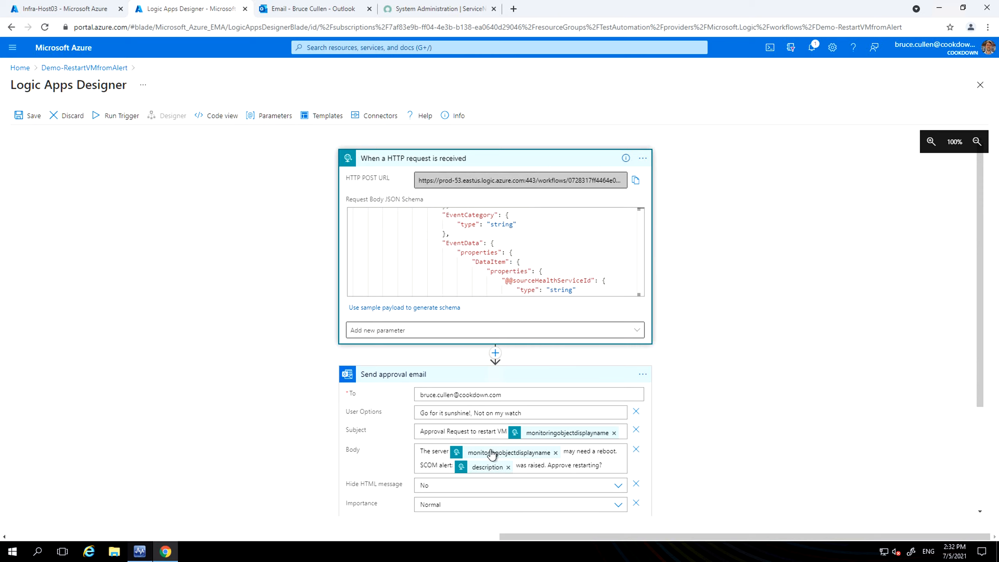
# Step: Collapse the HTTP request trigger and expand the HTTP action in the condition's False branch to examine its settings
pyautogui.click(498, 165)
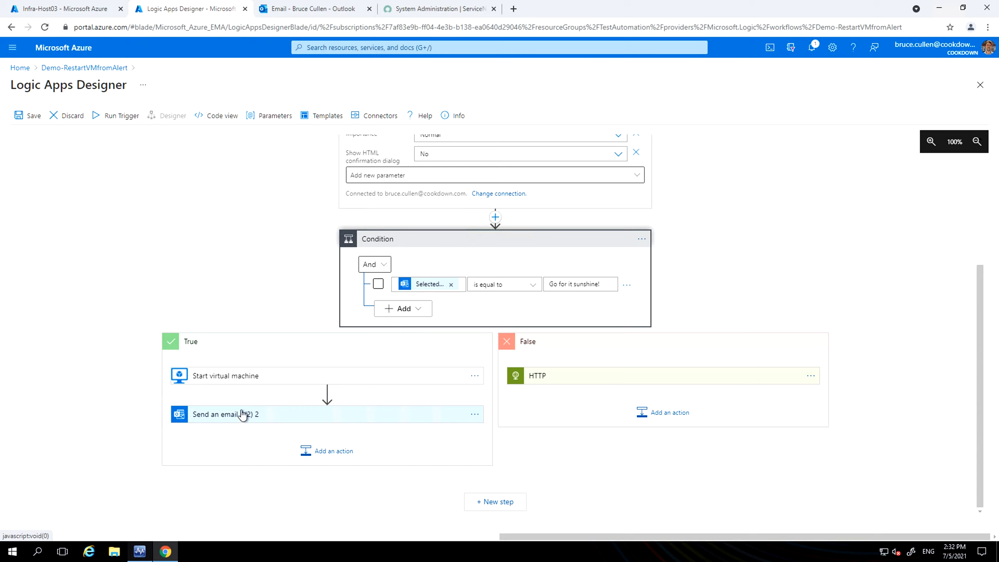
pyautogui.click(580, 377)
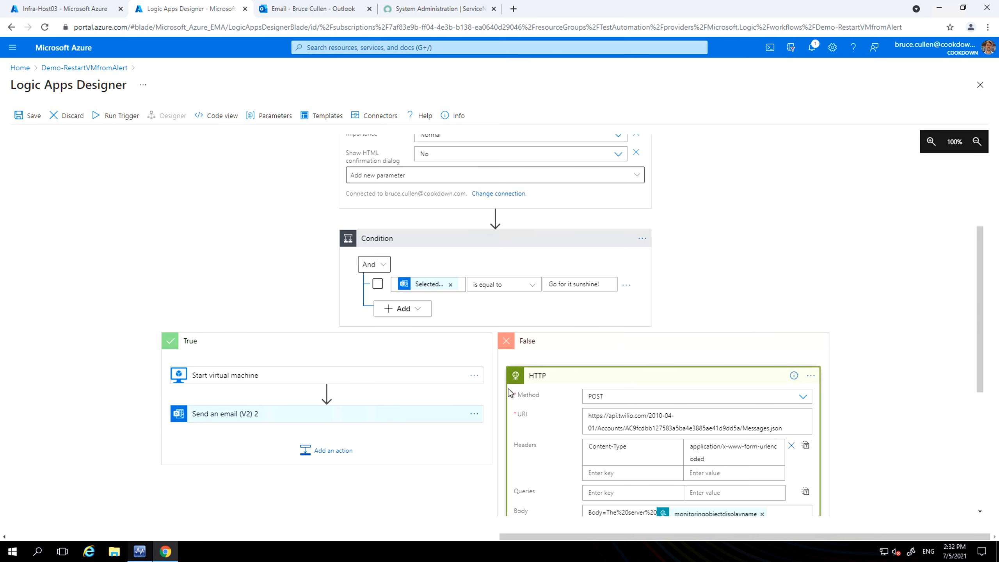
pyautogui.scroll(-1, 511, 390)
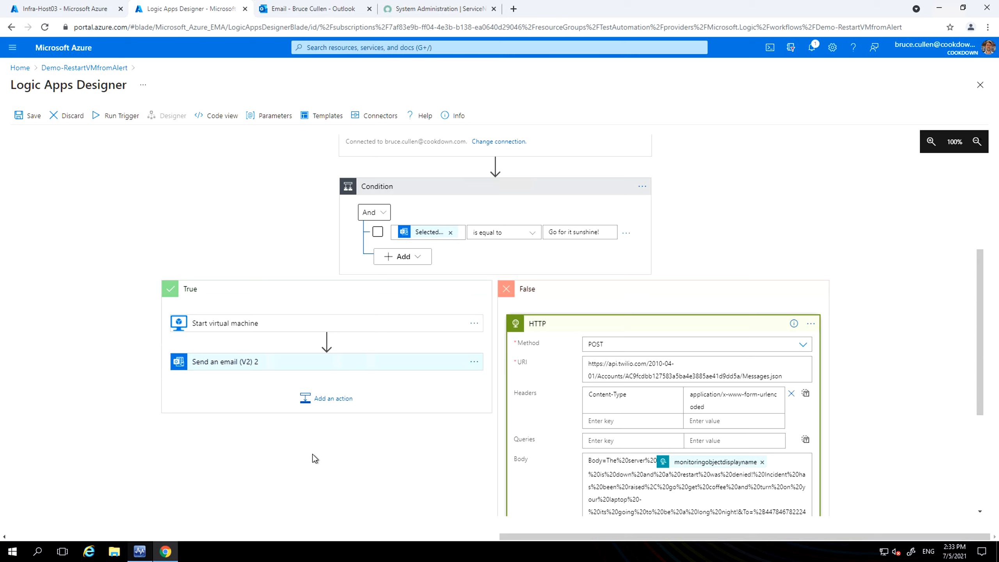
# Step: Collapse the approval email action and copy the HTTP POST URL from the "When a HTTP request is received" trigger
pyautogui.scroll(5, 315, 458)
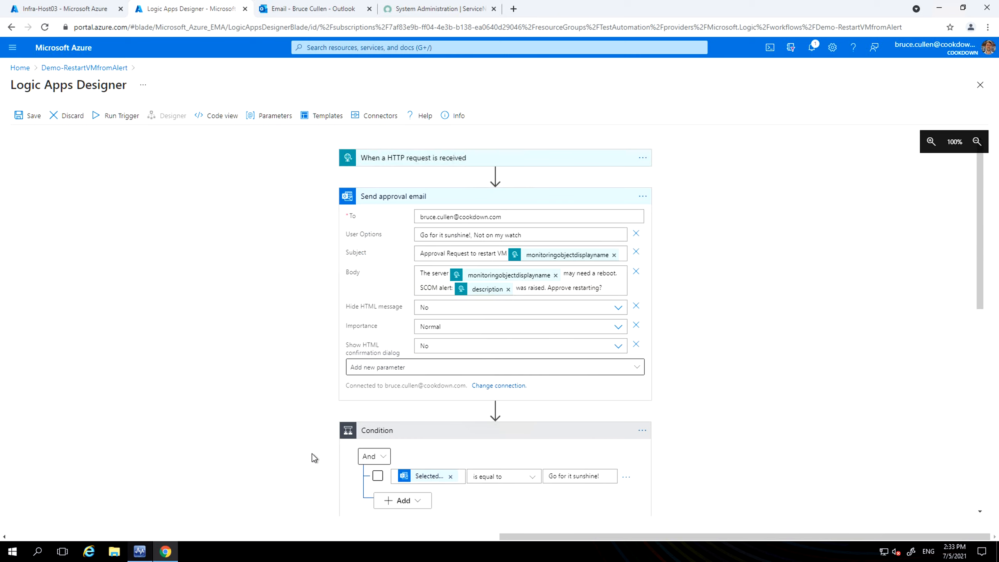
pyautogui.click(425, 199)
pyautogui.click(427, 162)
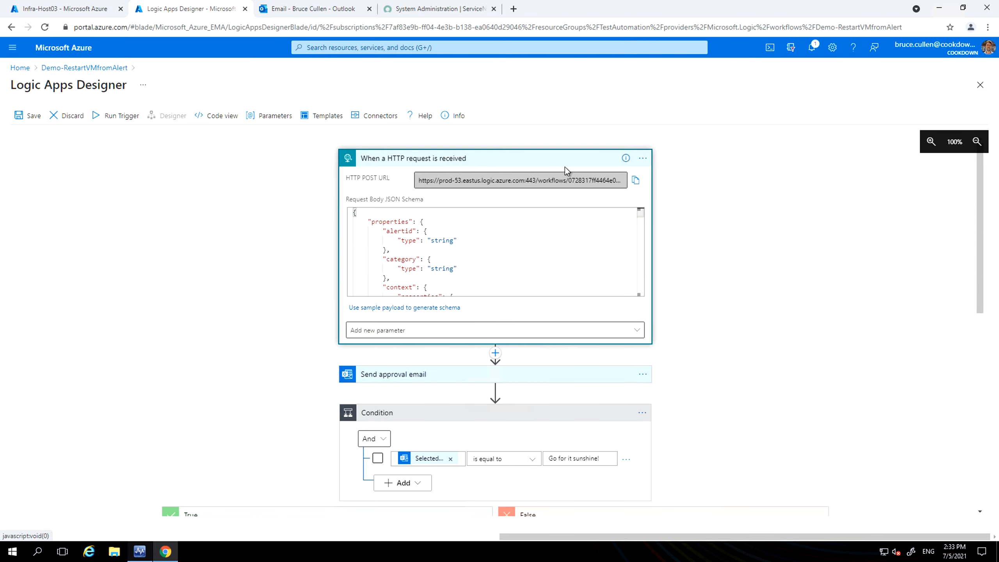
pyautogui.click(638, 181)
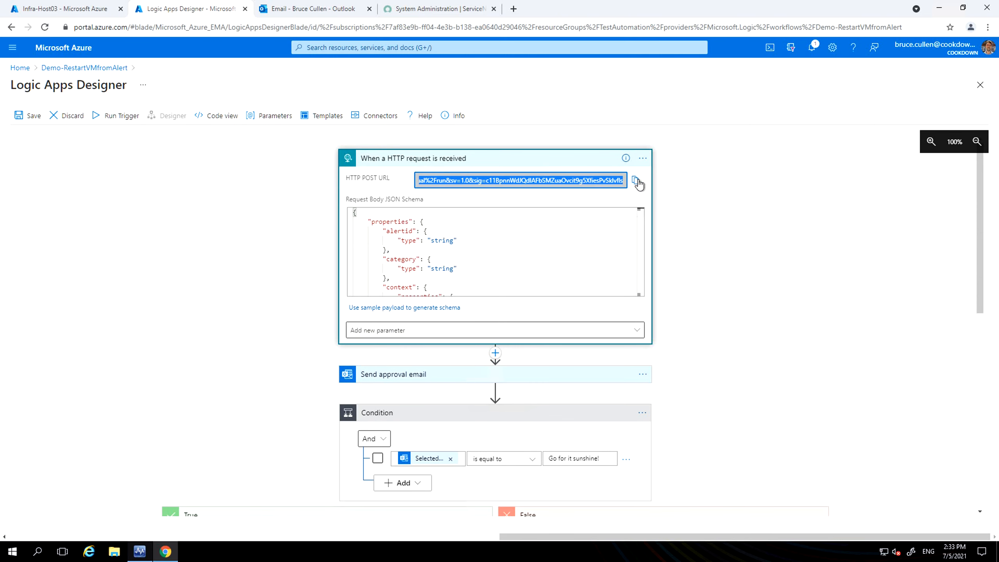
# Step: Switch to Operations Manager and start a new webhooks connection in Connection Center's outbound alert notifications under Administration
pyautogui.click(134, 556)
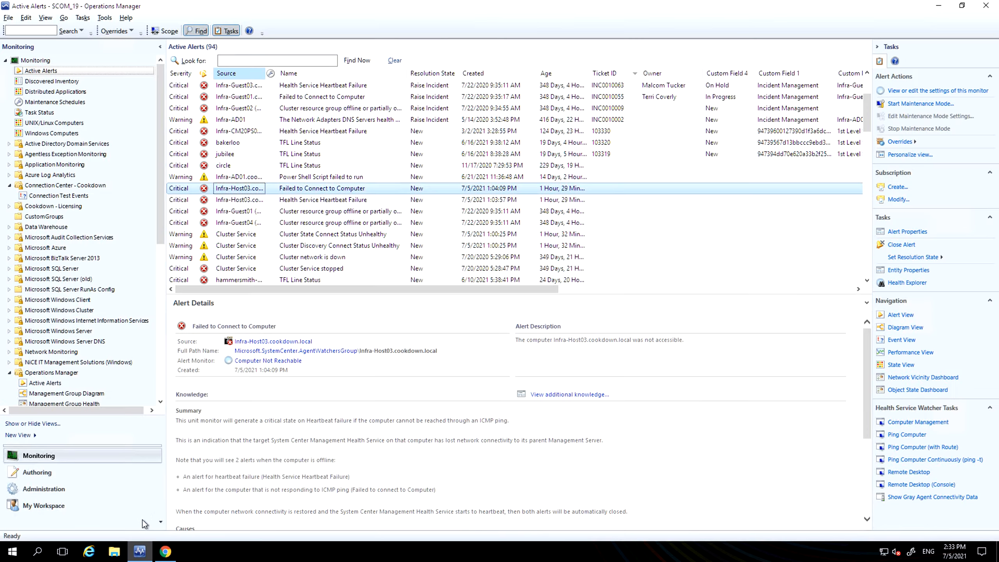
pyautogui.click(78, 492)
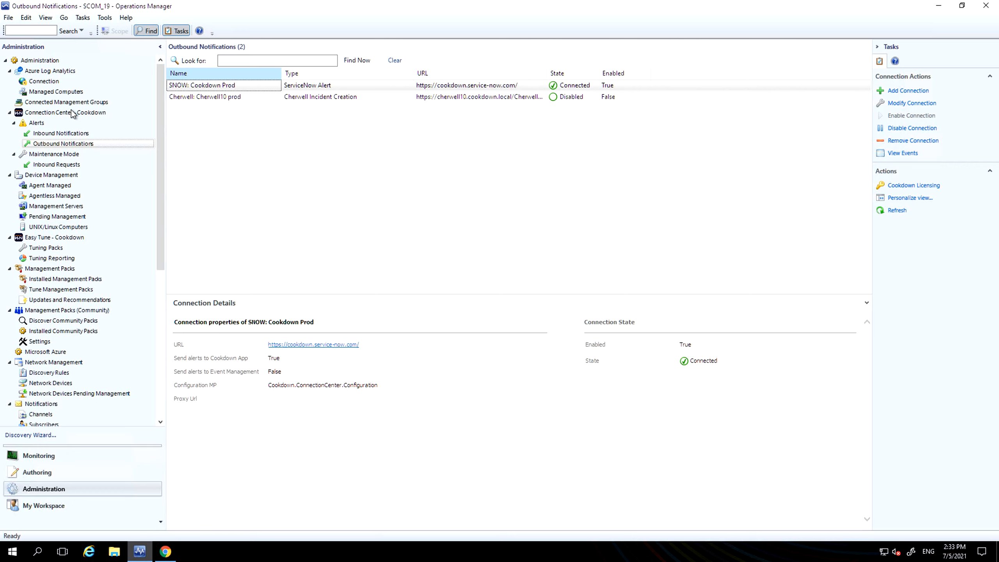
pyautogui.click(244, 85)
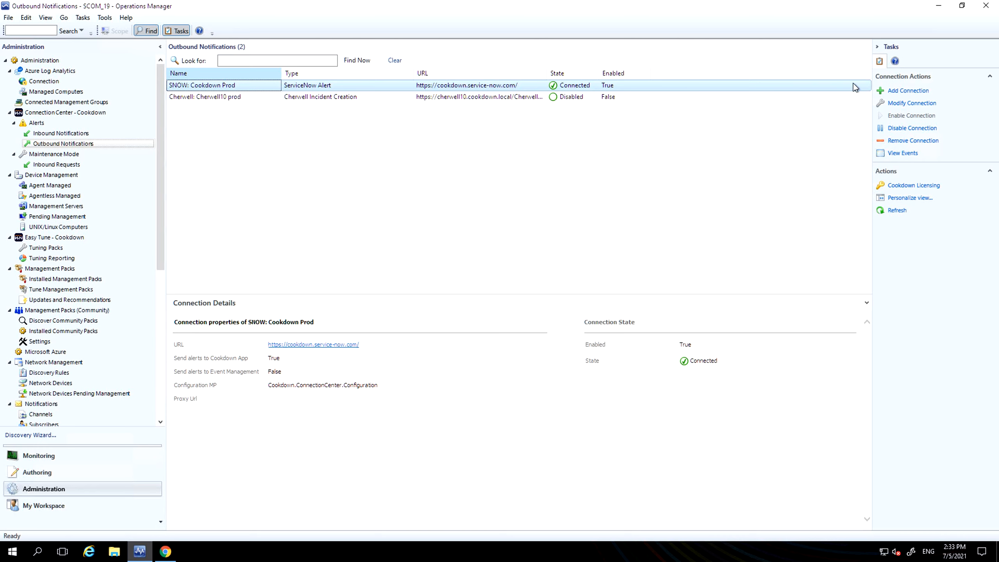
pyautogui.click(904, 92)
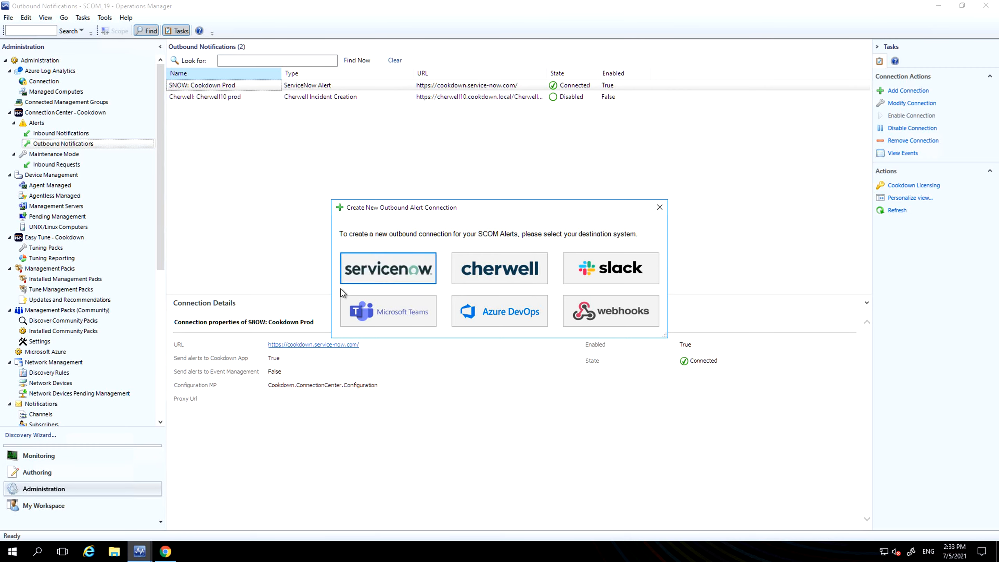
pyautogui.click(610, 313)
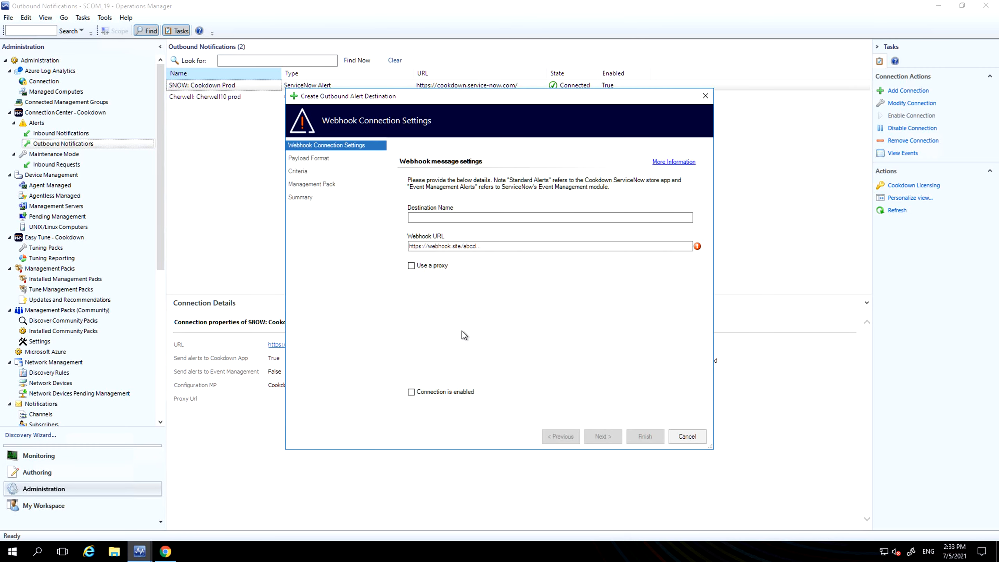
# Step: Name the webhook destination Logic Apps and paste the copied HTTP POST URL as its webhook URL
pyautogui.click(435, 219)
pyautogui.write('Log')
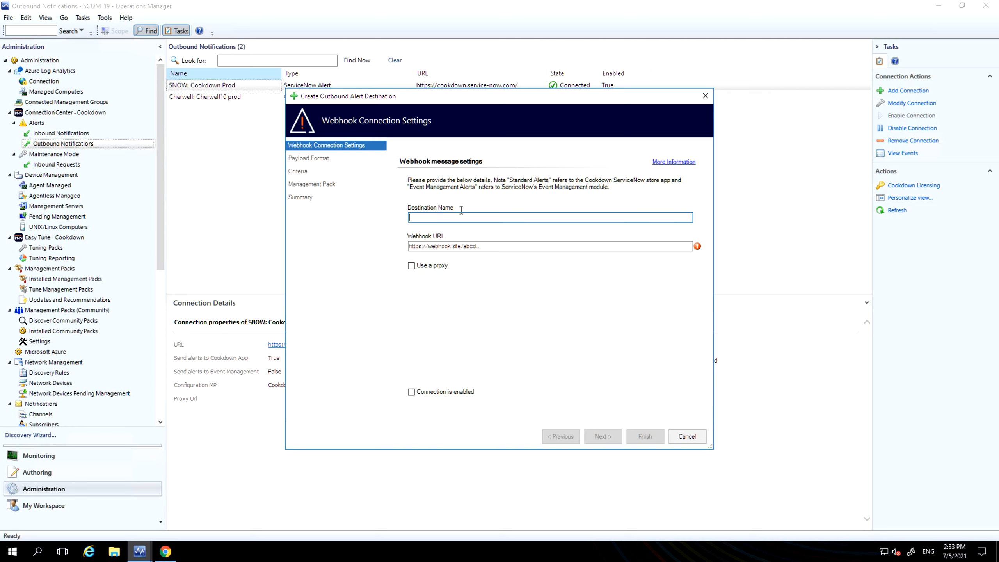
pyautogui.write('ic Apps')
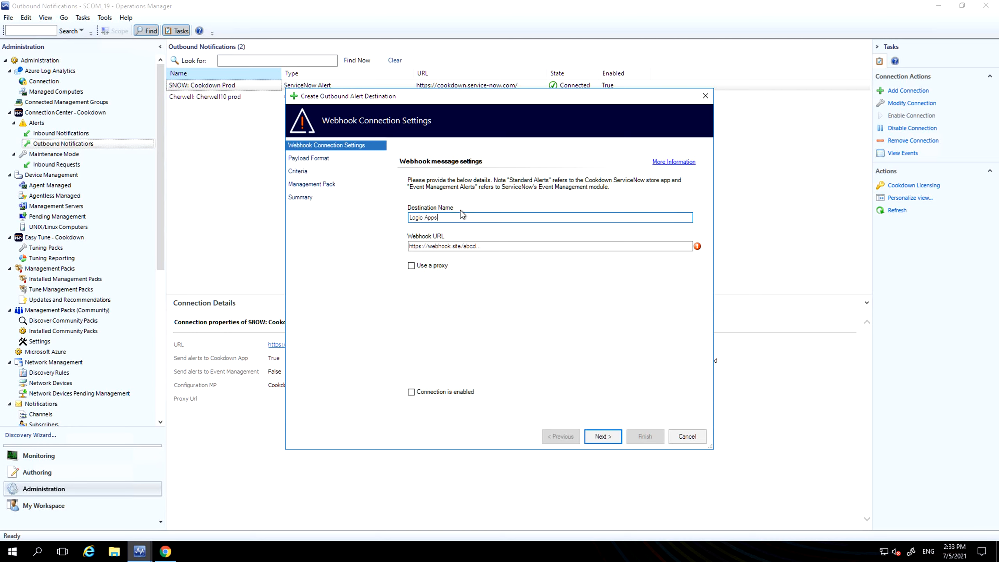
pyautogui.press('Tab')
pyautogui.hotkey('ctrl', 'v')
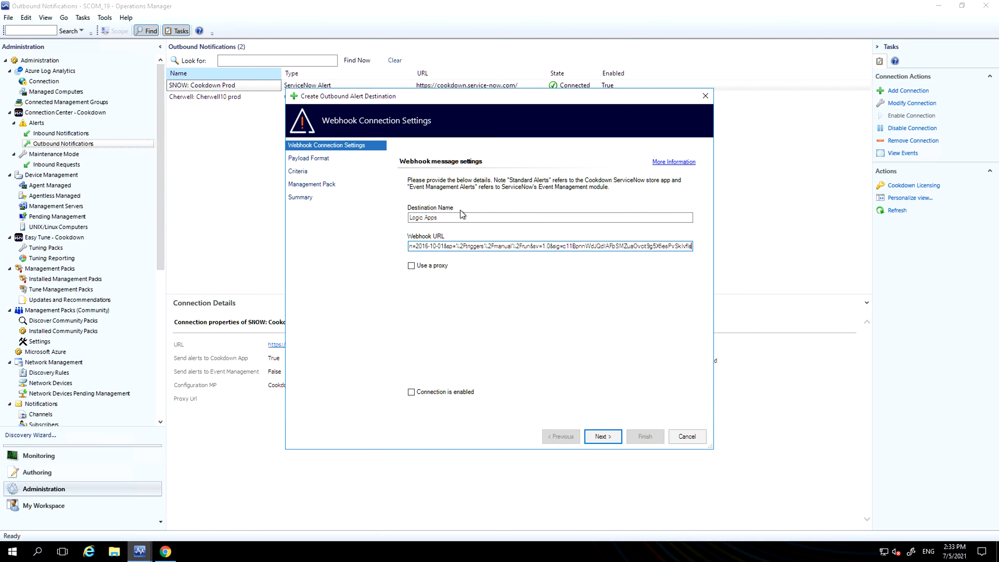
# Step: Enable the connection, leave it without a proxy, and choose the Detailed Message payload format
pyautogui.click(442, 395)
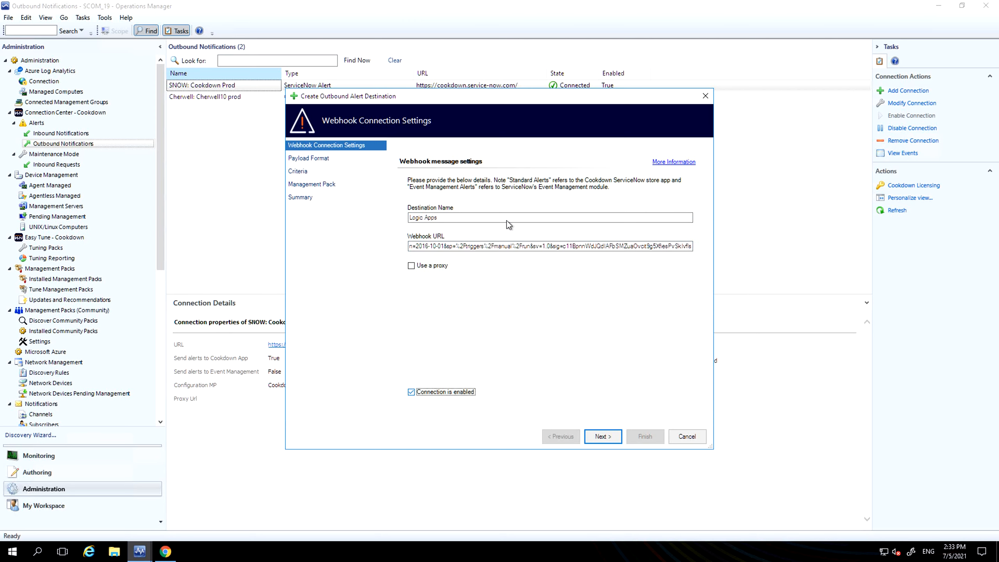
pyautogui.click(430, 266)
pyautogui.click(407, 265)
pyautogui.click(618, 439)
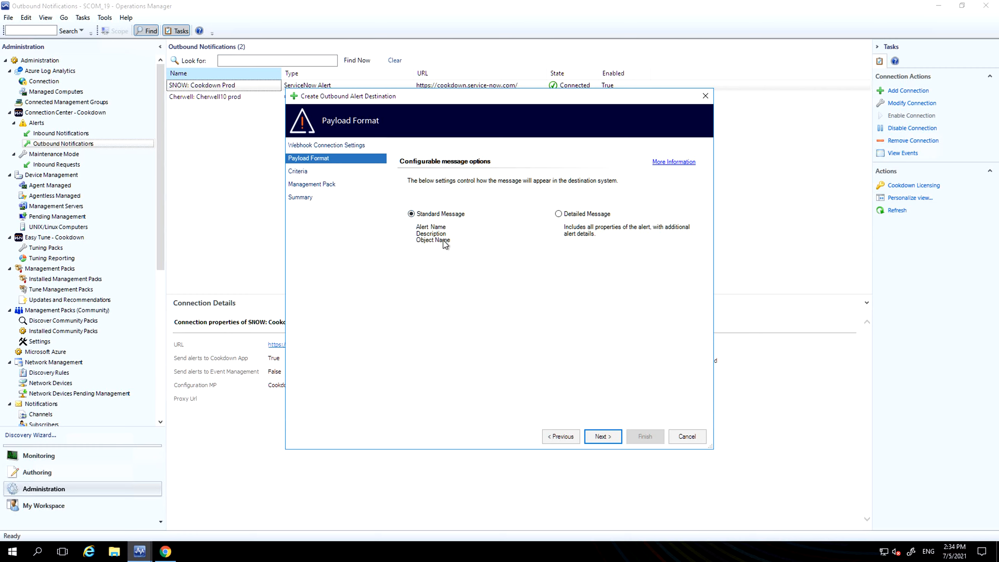
pyautogui.click(569, 216)
pyautogui.click(602, 437)
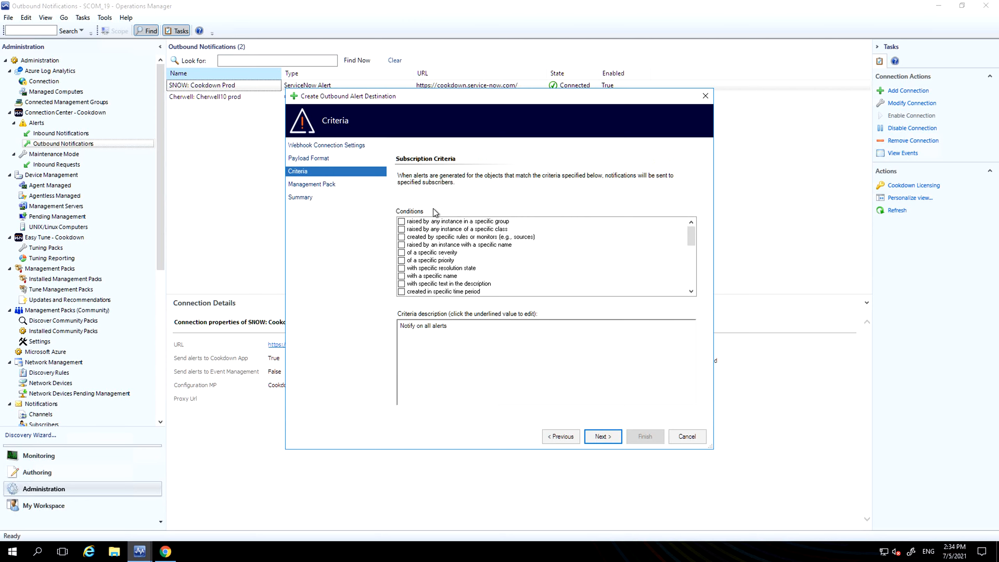
# Step: Limit the subscription criteria to alerts with the resolution state Raise Incident (1)
pyautogui.click(475, 269)
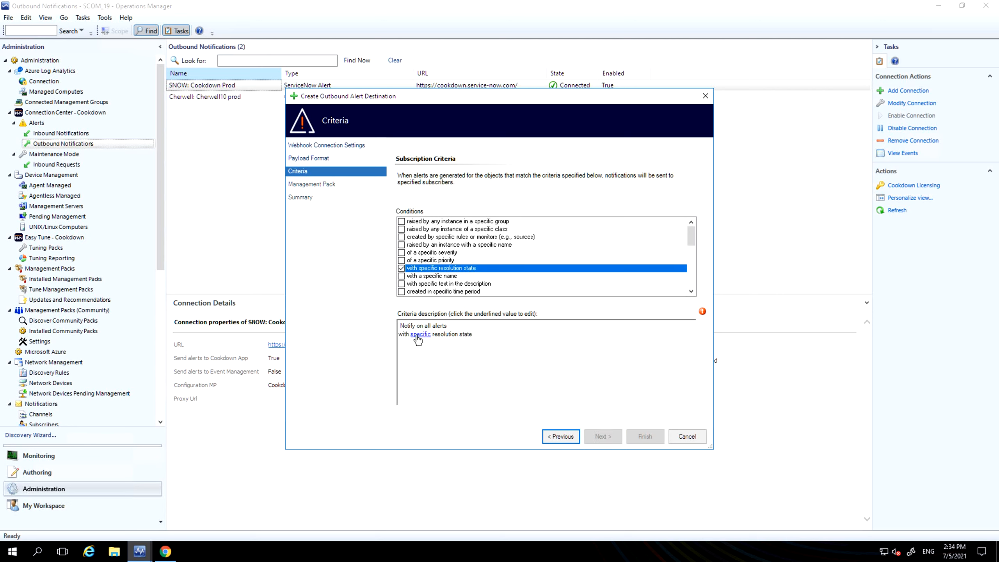
pyautogui.click(418, 335)
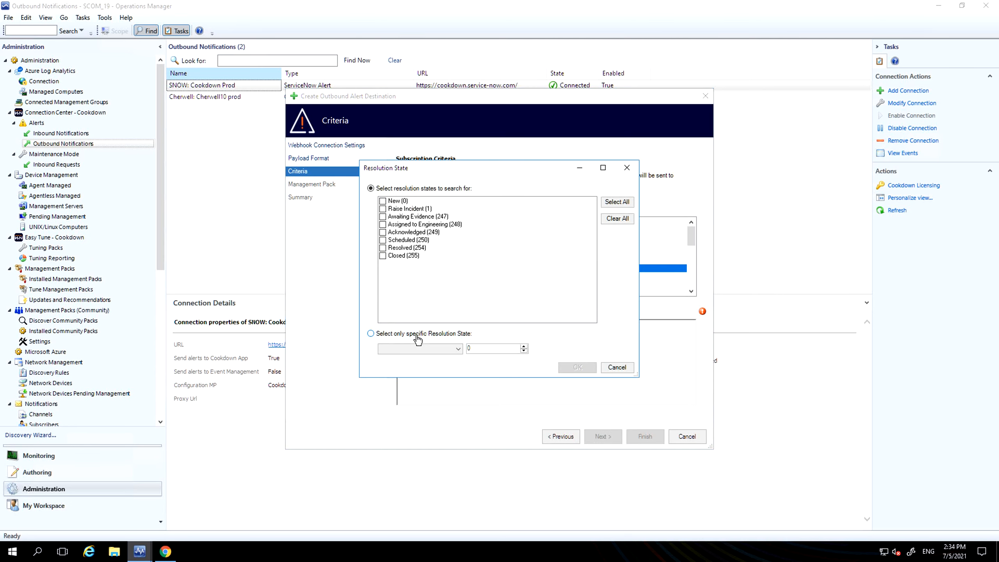
pyautogui.click(405, 210)
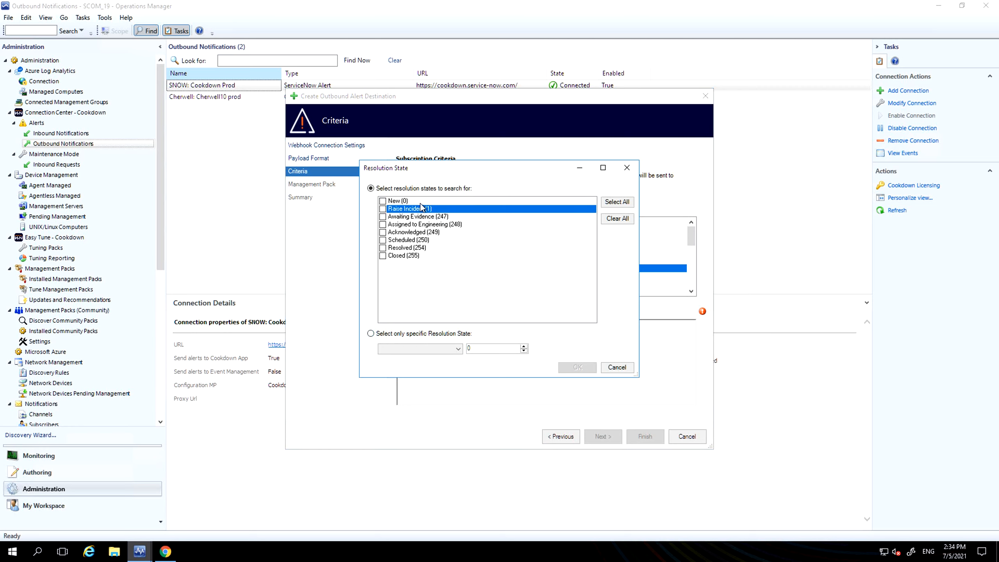
pyautogui.click(382, 208)
pyautogui.click(565, 366)
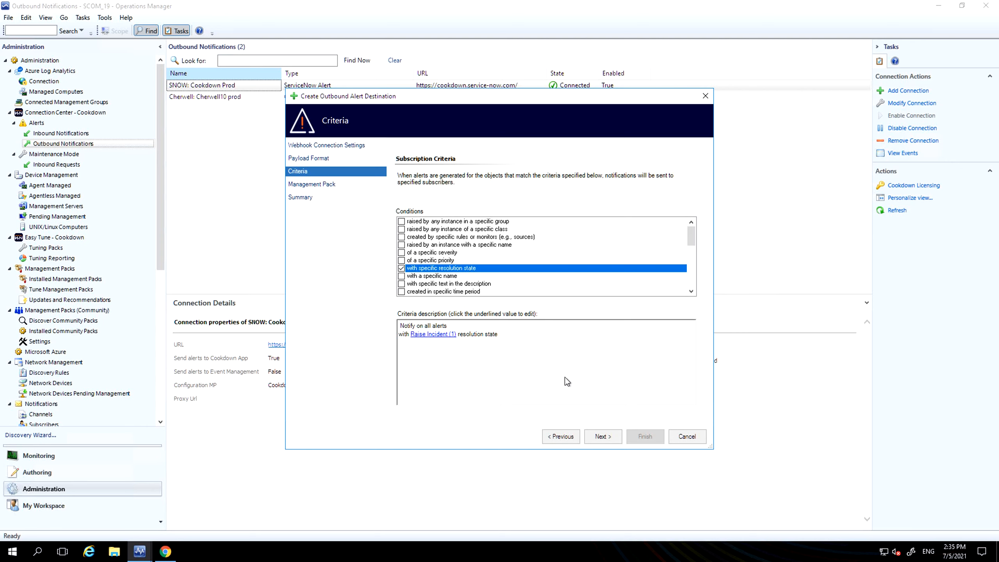
pyautogui.click(602, 436)
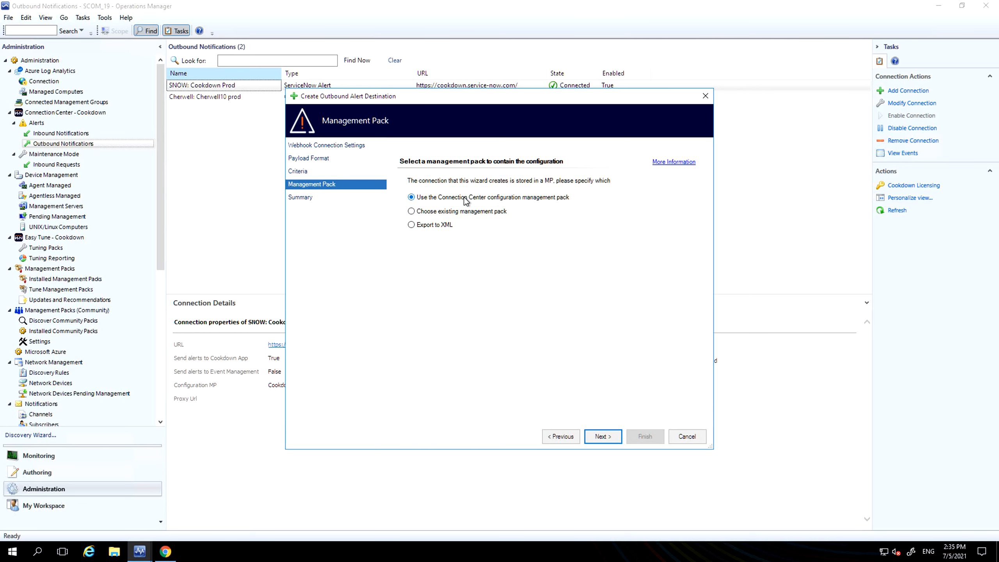
# Step: Finish creating the connection in the Connection Center configuration management pack and refresh the state of Logic Apps
pyautogui.click(598, 436)
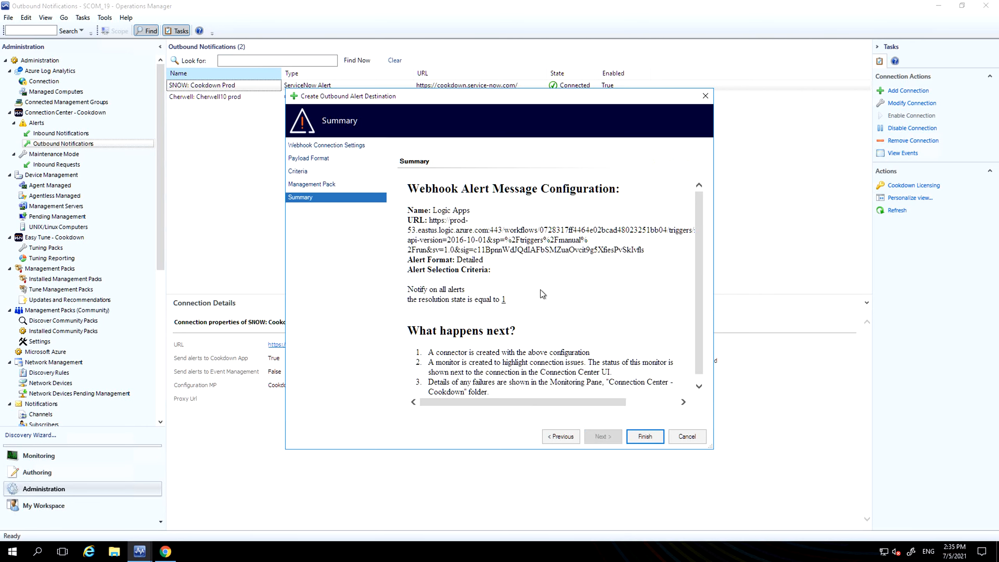
pyautogui.click(640, 436)
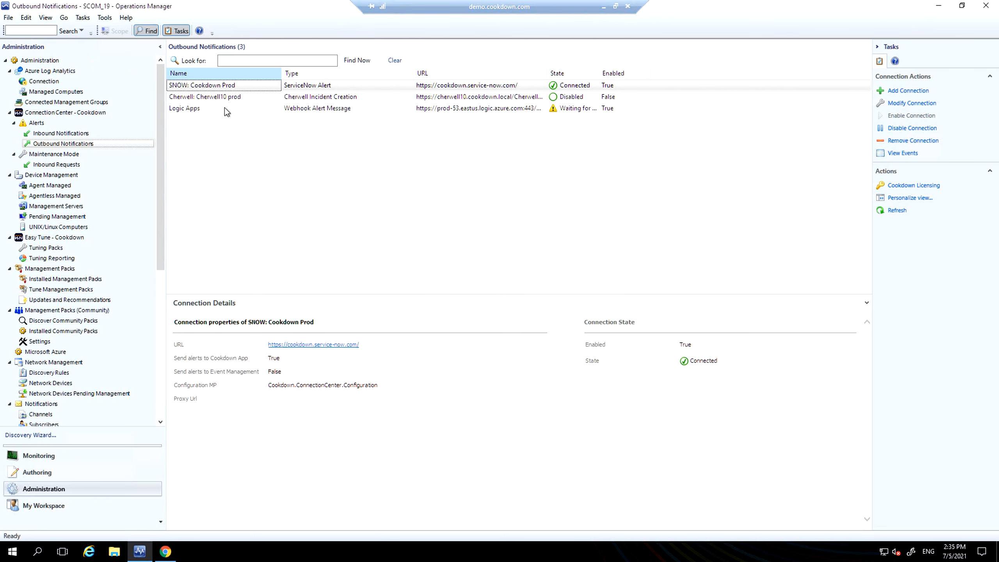
pyautogui.click(571, 109)
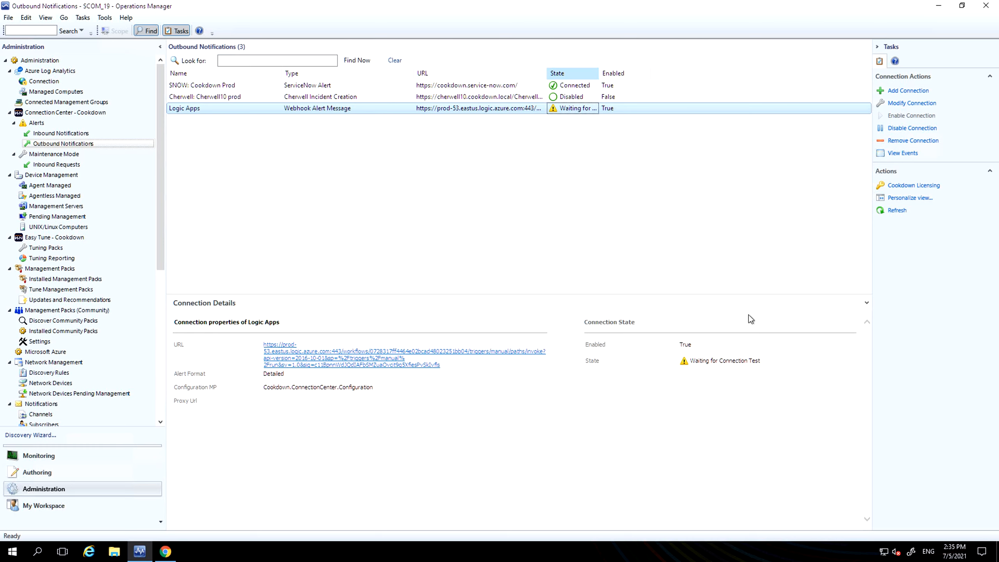
pyautogui.click(898, 210)
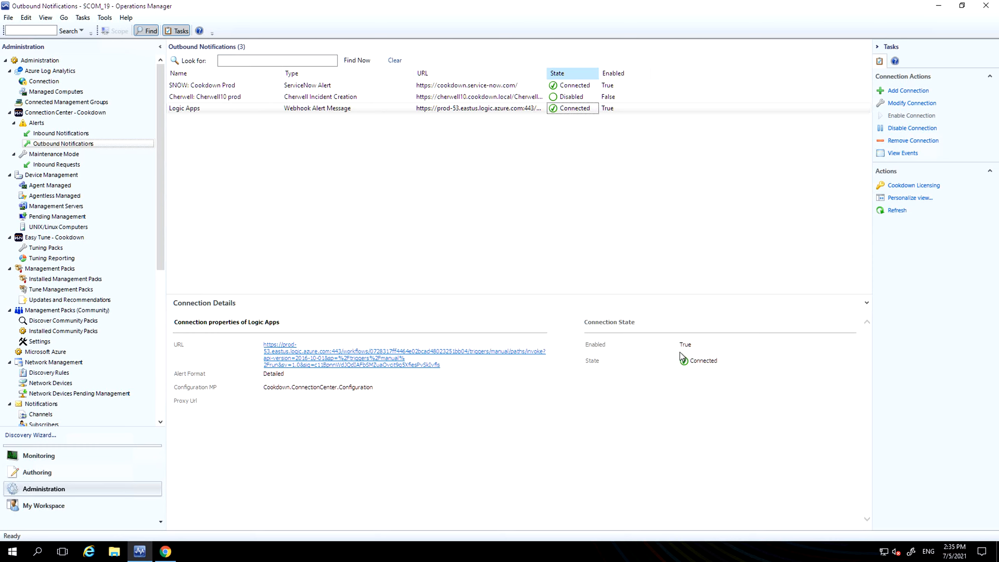
# Step: In the active alerts, set the resolution state of the Infra-Host03 Failed to Connect to Computer alert to Raise Incident
pyautogui.click(116, 455)
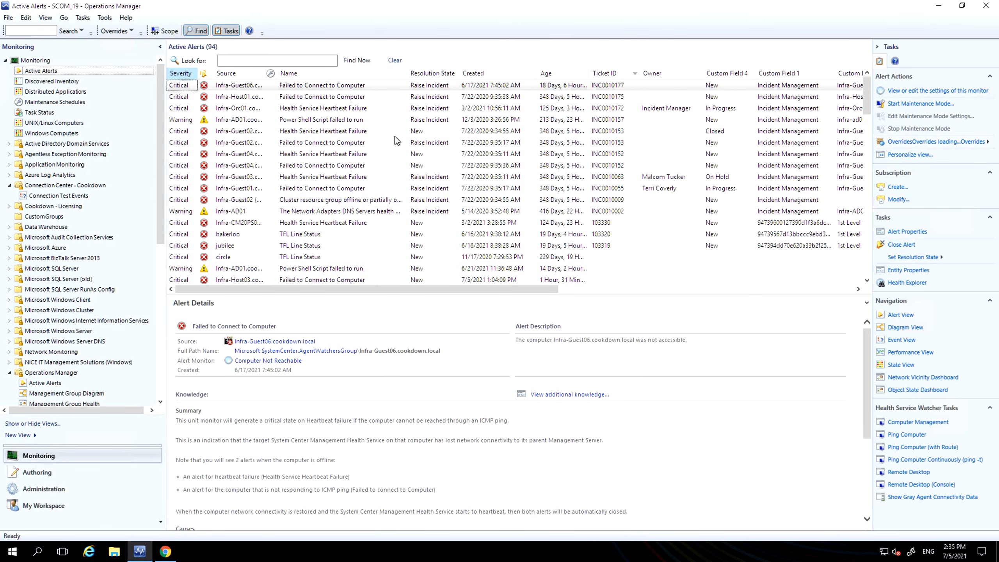
pyautogui.click(282, 278)
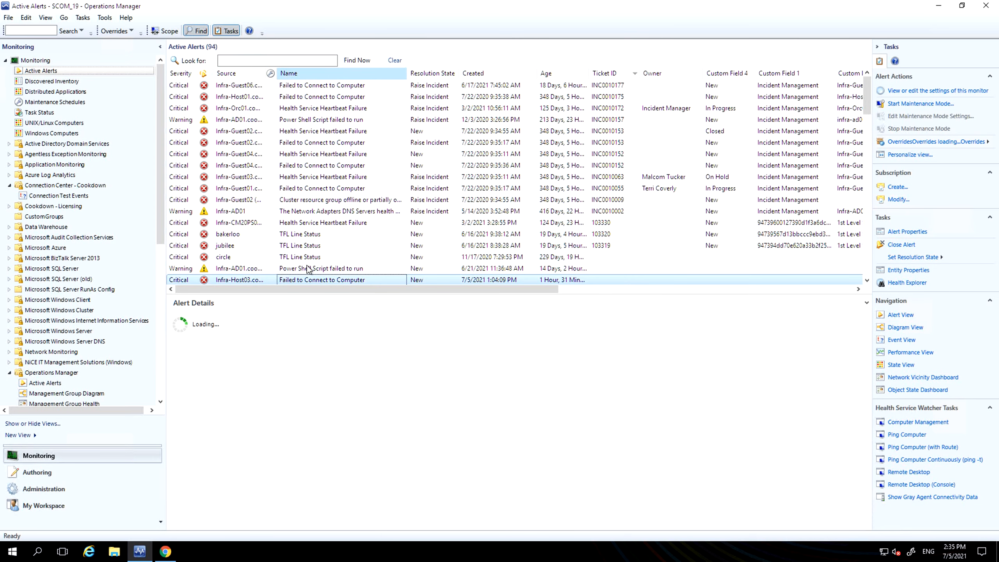
pyautogui.scroll(-1, 310, 227)
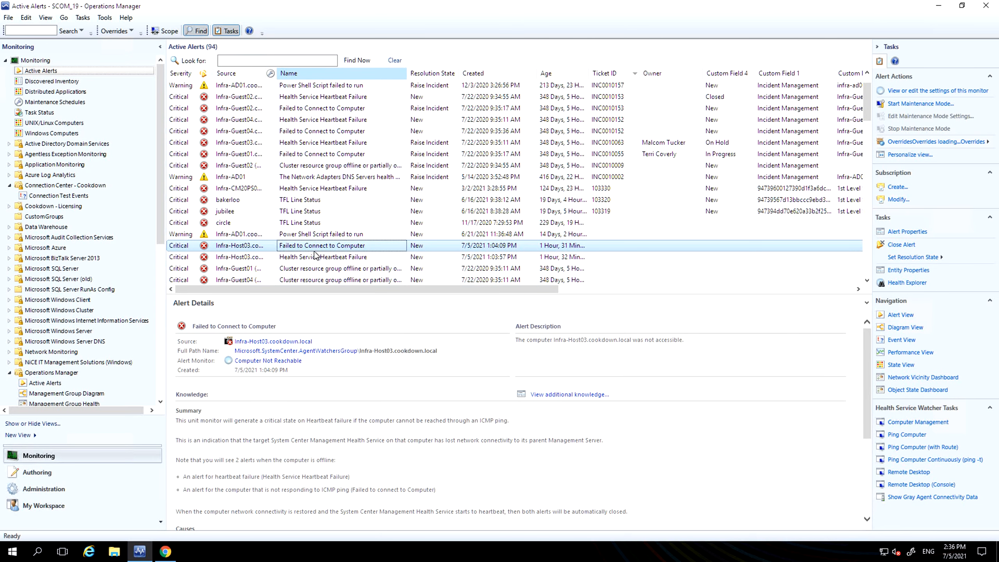
pyautogui.rightClick(278, 247)
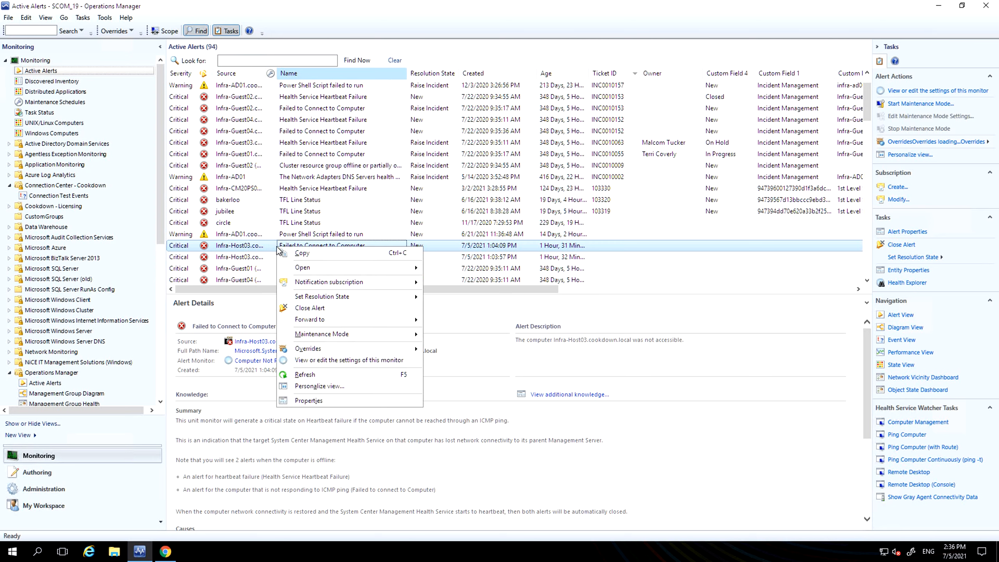
pyautogui.moveTo(332, 297)
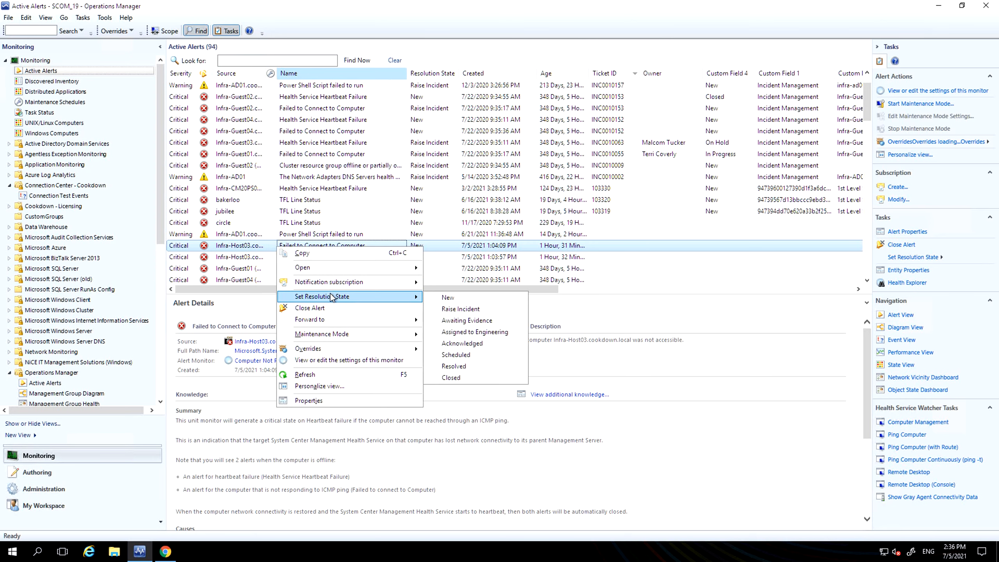
pyautogui.click(478, 310)
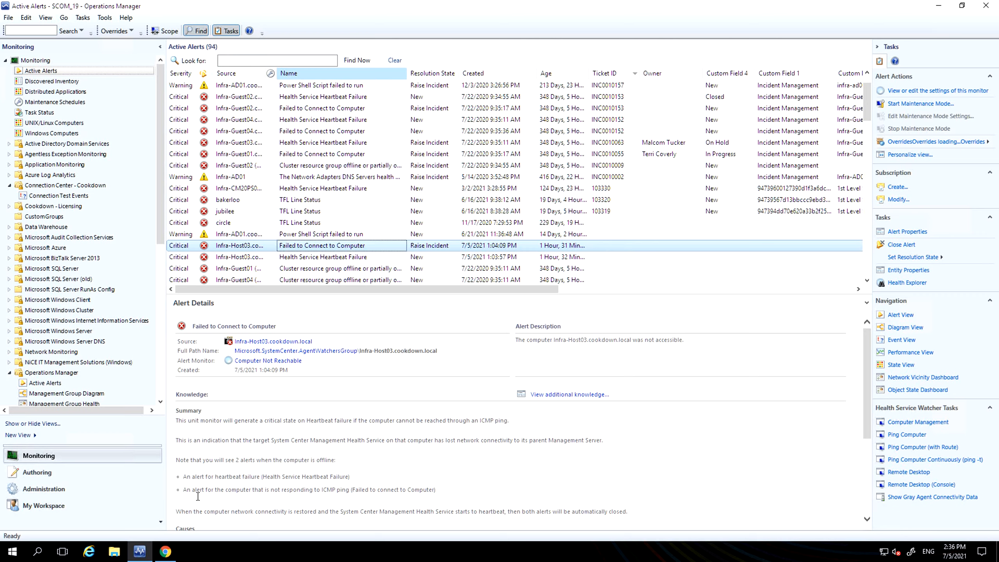
# Step: Switch to the Logic Apps Designer in Azure, collapse the HTTP request trigger and save the workflow
pyautogui.click(165, 551)
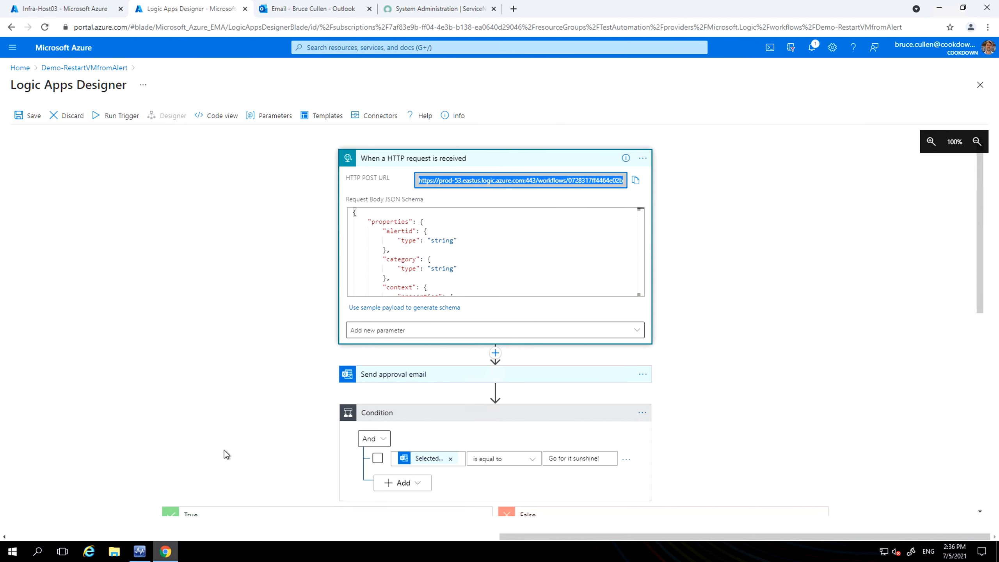
pyautogui.click(248, 190)
pyautogui.click(471, 160)
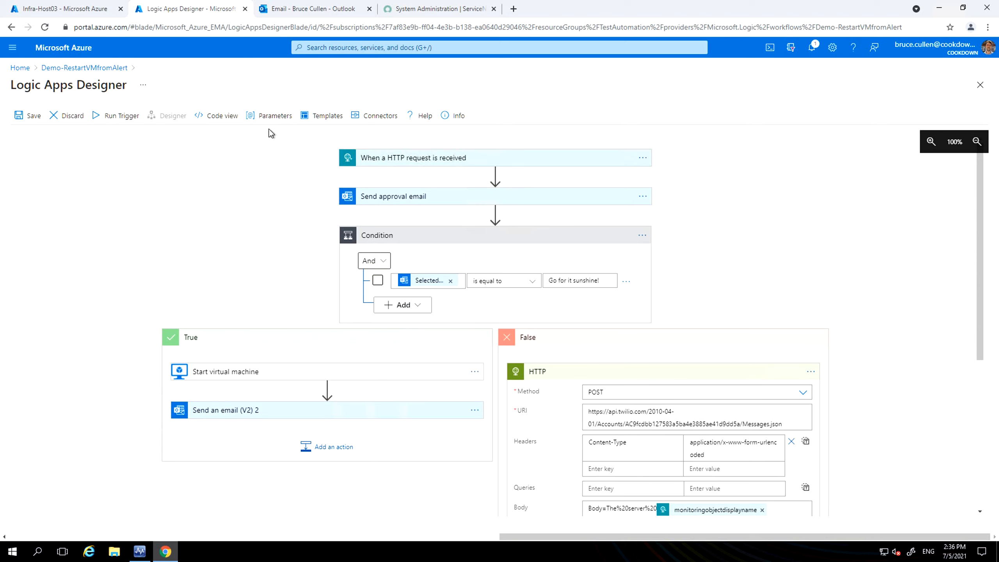
pyautogui.click(77, 67)
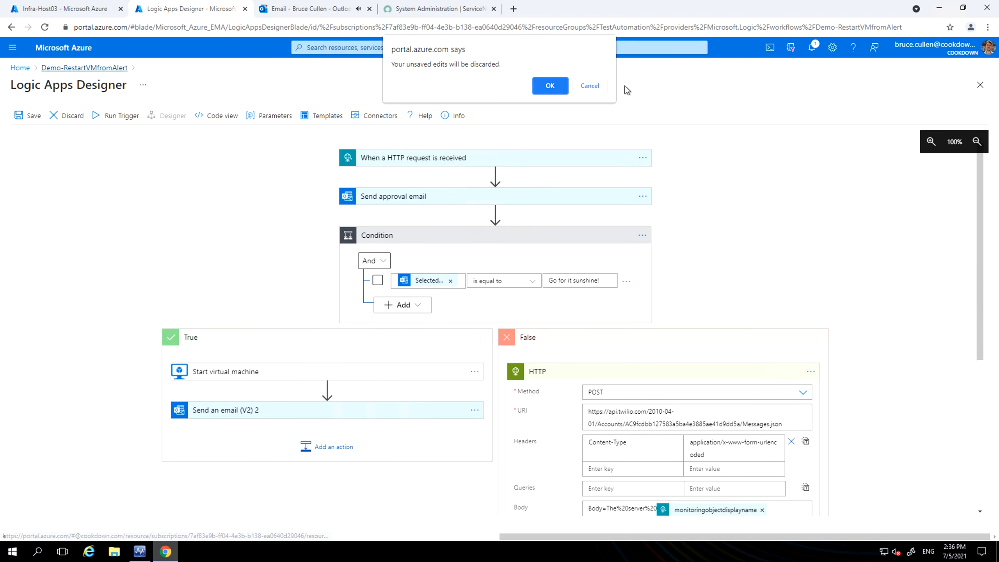
pyautogui.click(603, 85)
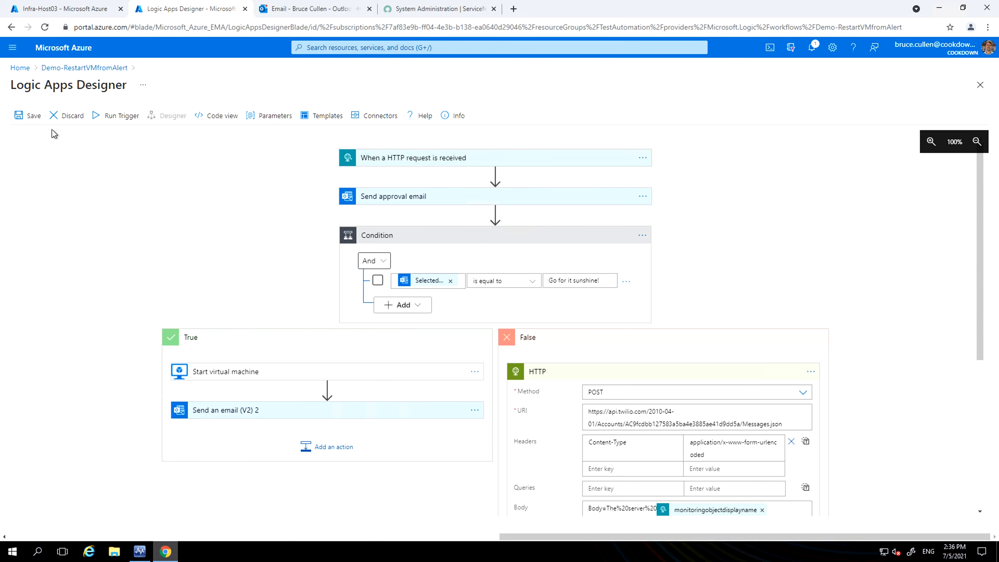
pyautogui.click(32, 113)
# Step: Go to the Demo-RestartVMfromAlert overview, refresh its runs history and open the run in progress
pyautogui.click(115, 69)
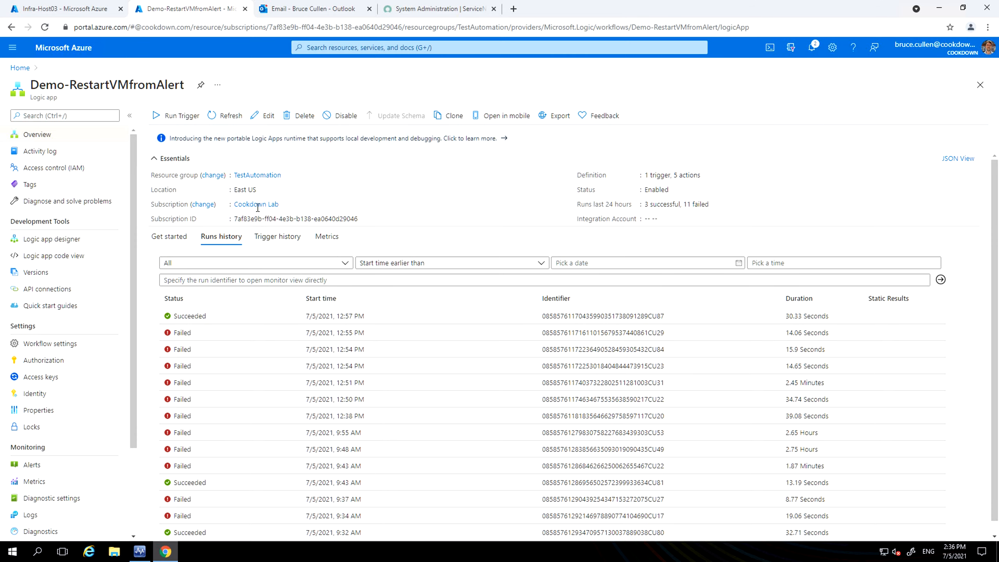
pyautogui.click(231, 119)
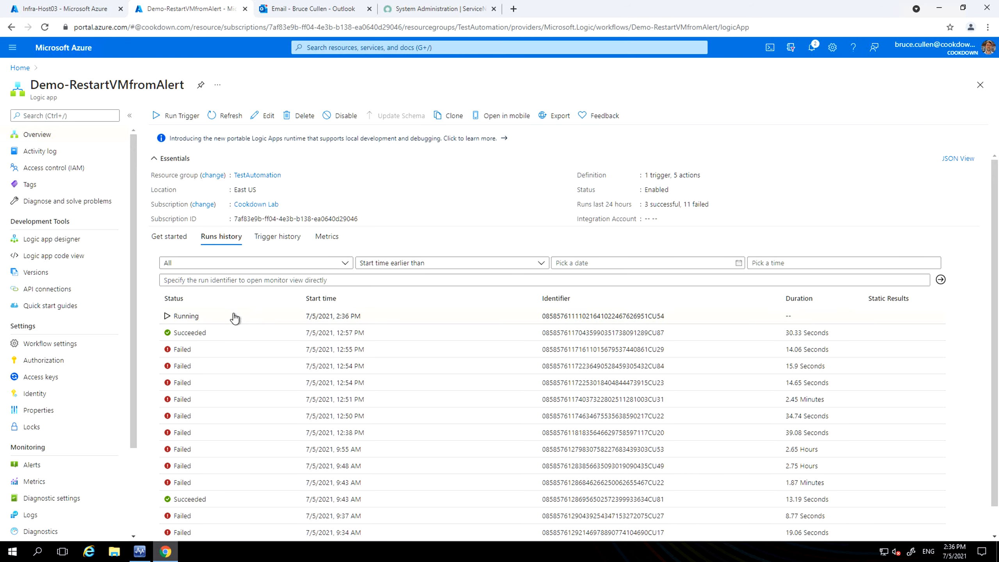
pyautogui.click(234, 316)
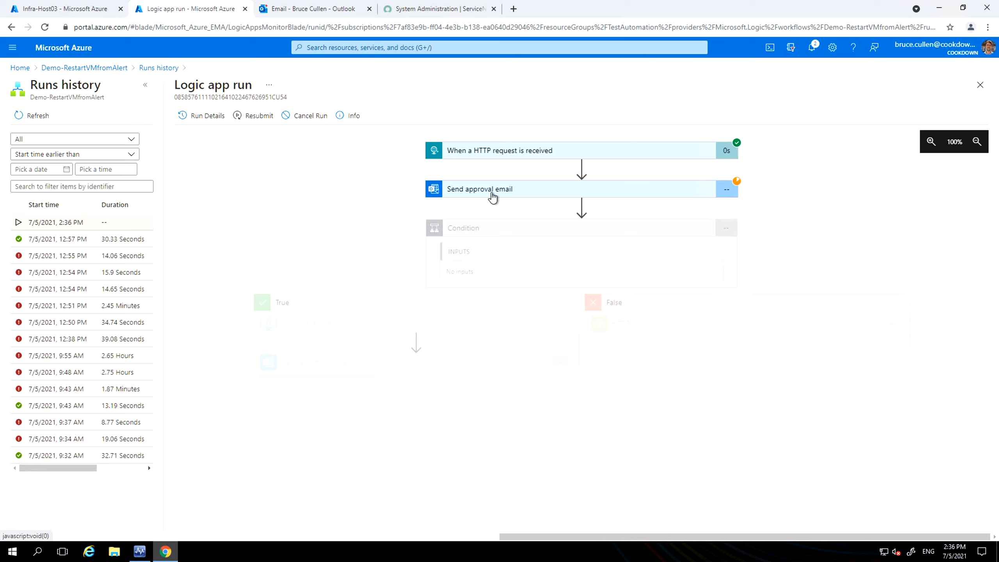
# Step: Switch to Outlook, open the approval request to restart VM Infra-Host03 and answer it with Go for it sunshine!
pyautogui.click(295, 9)
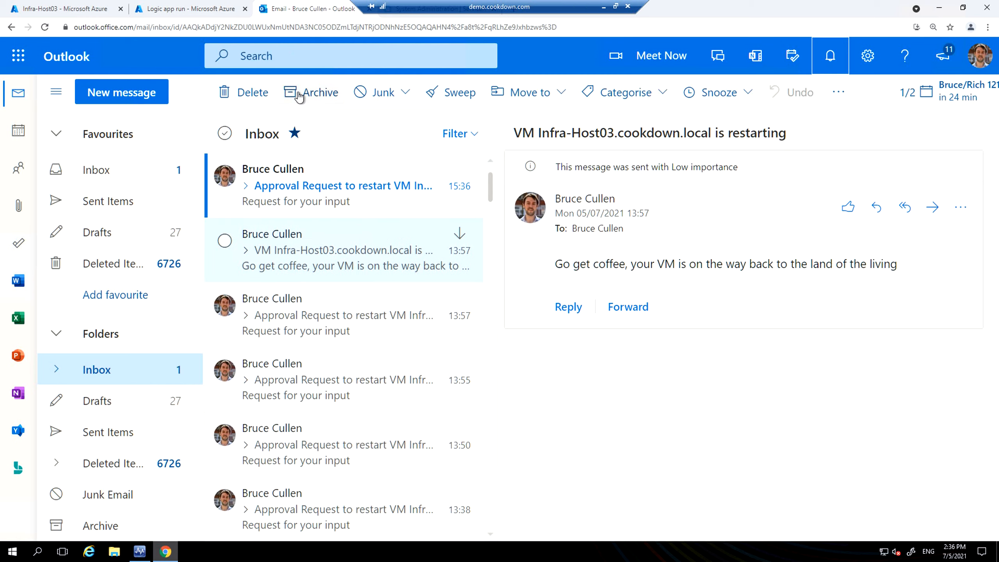
pyautogui.click(326, 182)
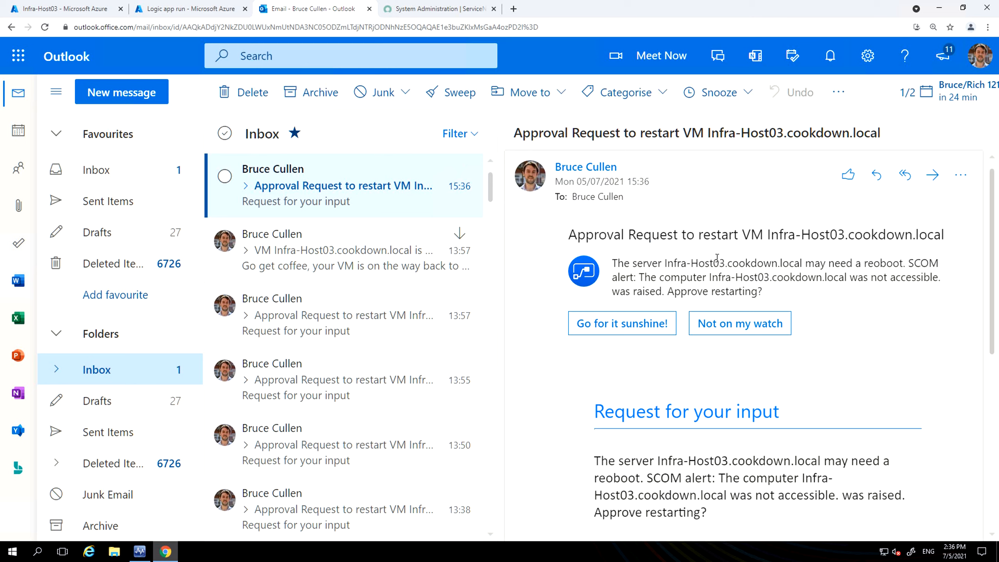
pyautogui.moveTo(880, 264); pyautogui.dragTo(874, 264)
pyautogui.click(684, 284)
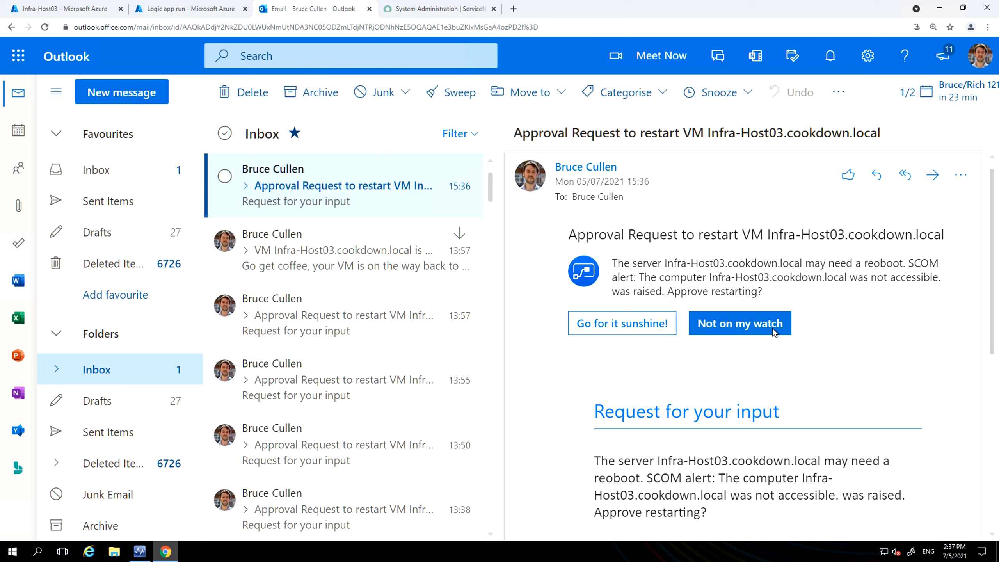
pyautogui.click(614, 333)
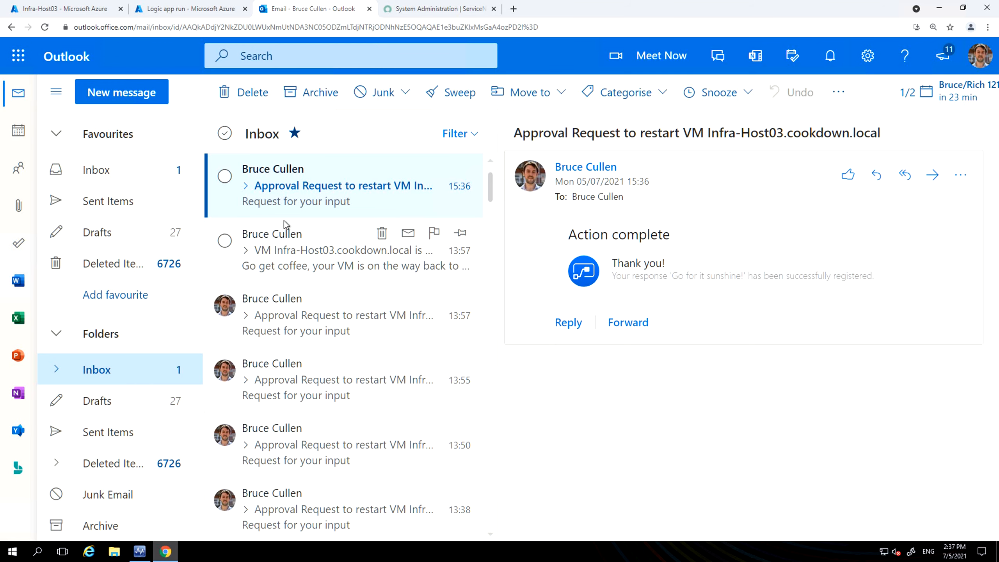
# Step: Check the 2:36 PM Logic App run and read the Infra-Host03 restart notification email in Outlook
pyautogui.click(159, 7)
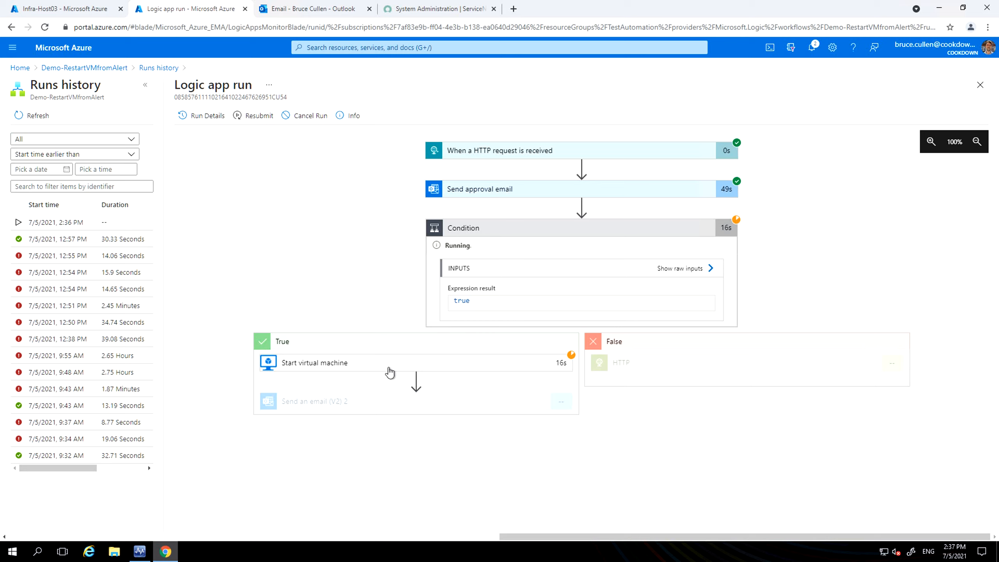
pyautogui.click(83, 218)
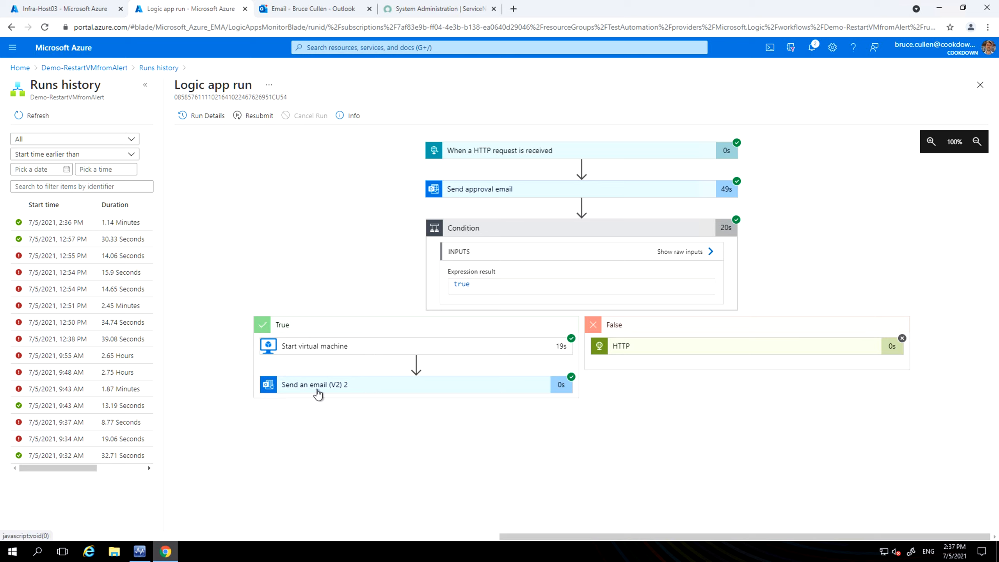
pyautogui.click(336, 6)
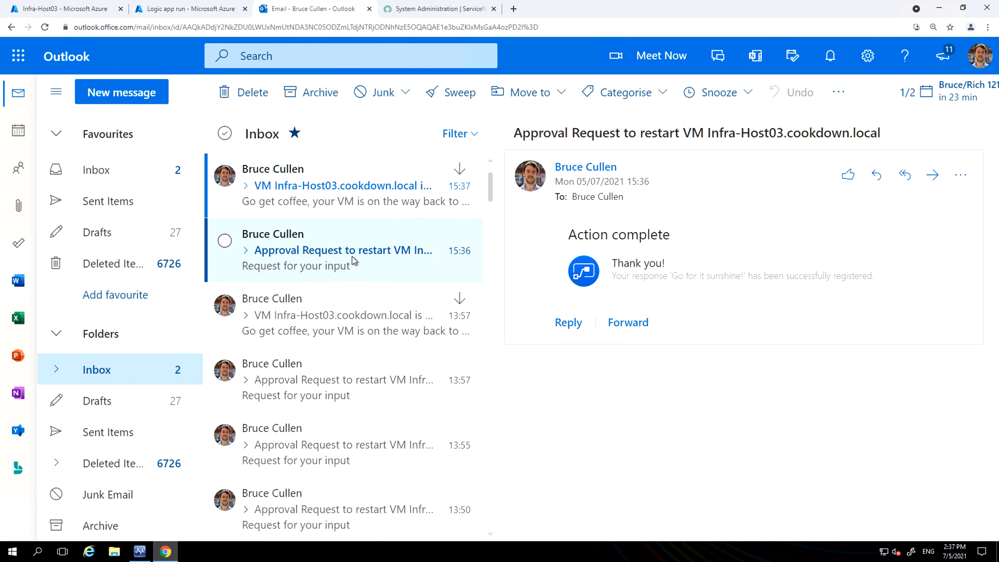
pyautogui.click(288, 178)
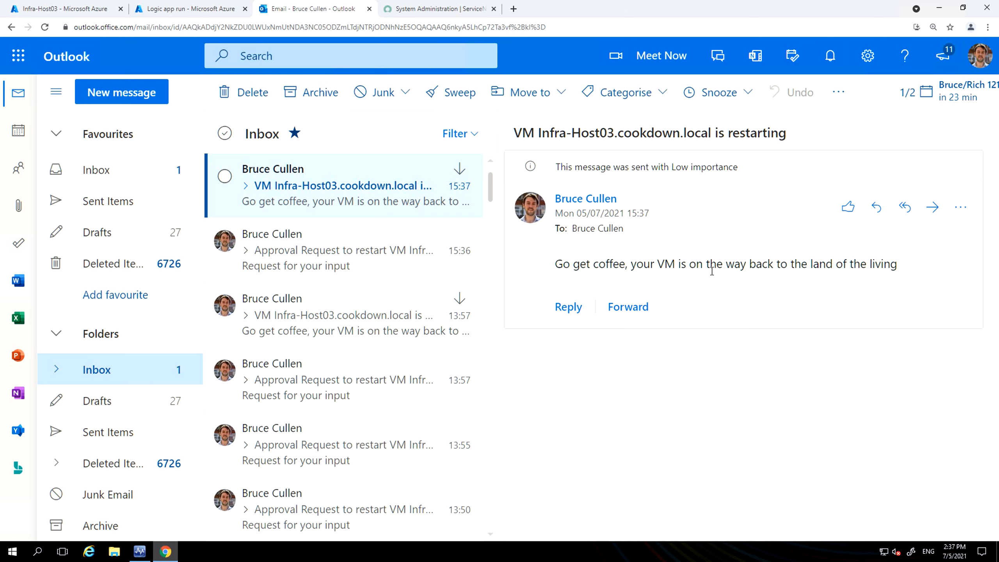
pyautogui.click(163, 10)
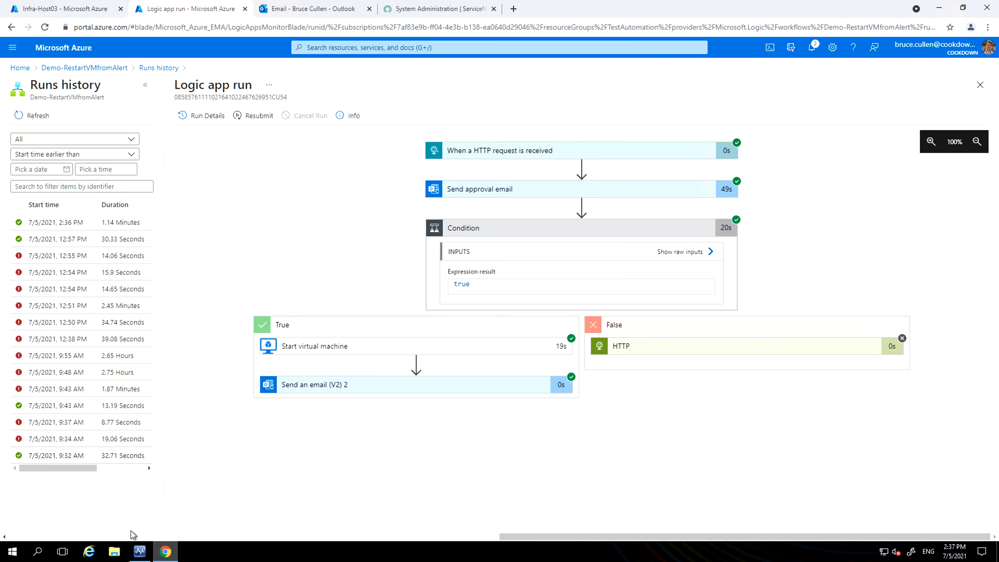
# Step: Switch to Operations Manager and set the Infra-Guest04 Failed to Connect to Computer alert's resolution state to Raise Incident
pyautogui.click(140, 551)
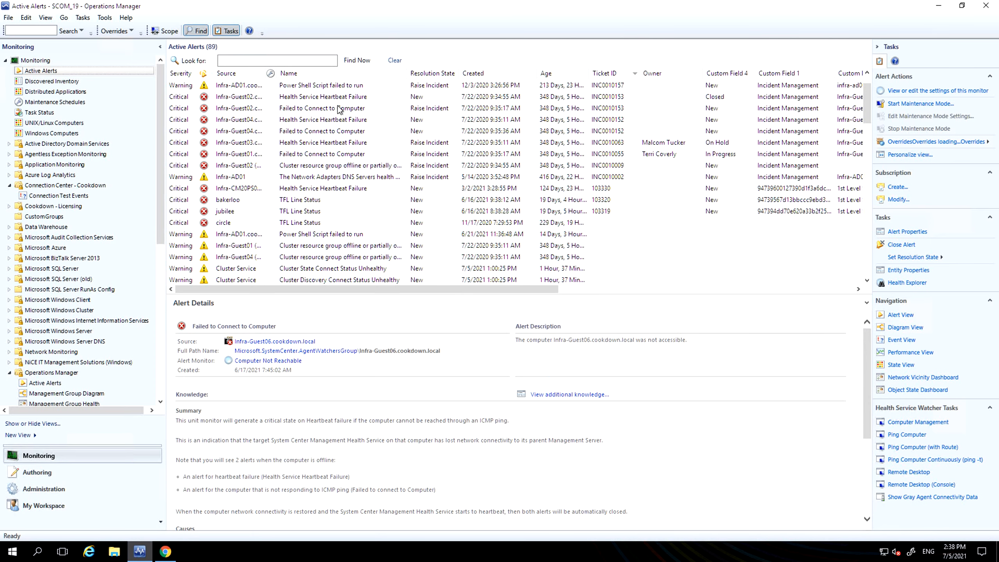
pyautogui.rightClick(301, 133)
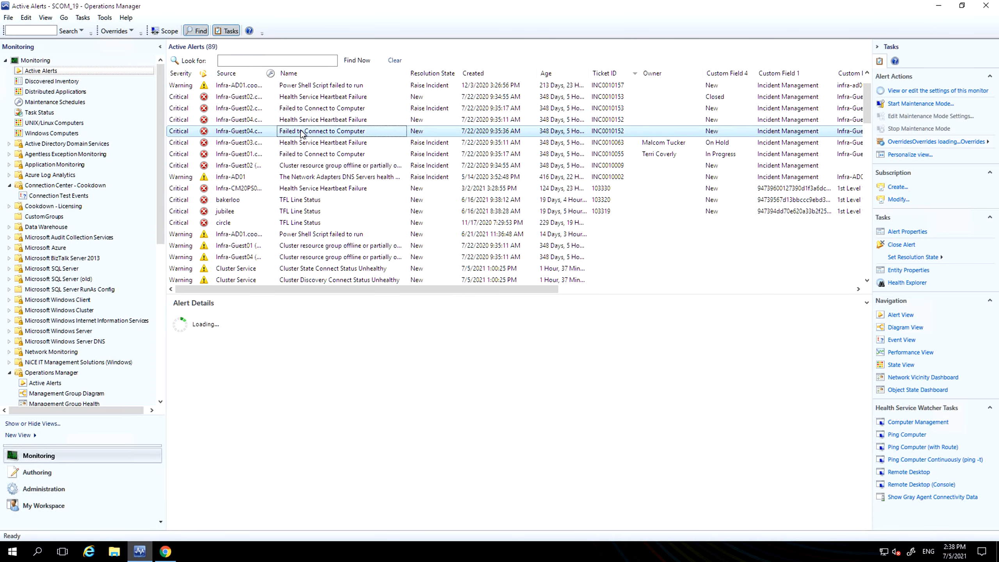
pyautogui.moveTo(437, 180)
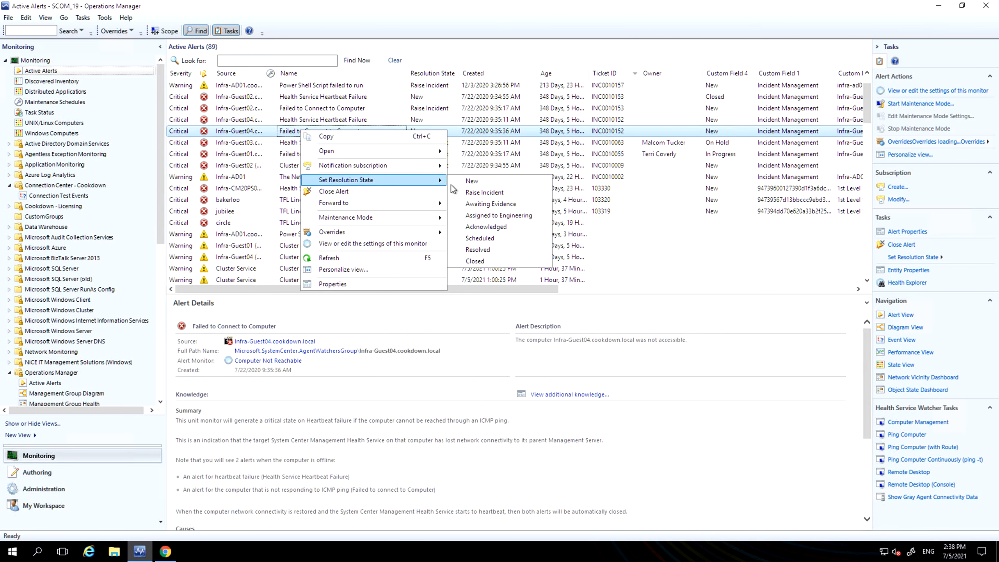
pyautogui.click(524, 196)
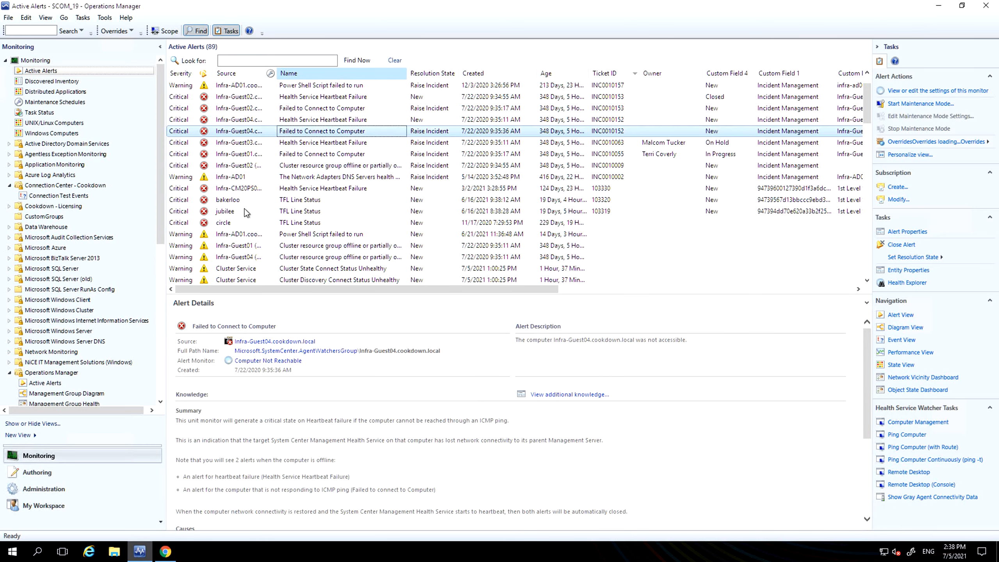
pyautogui.click(256, 136)
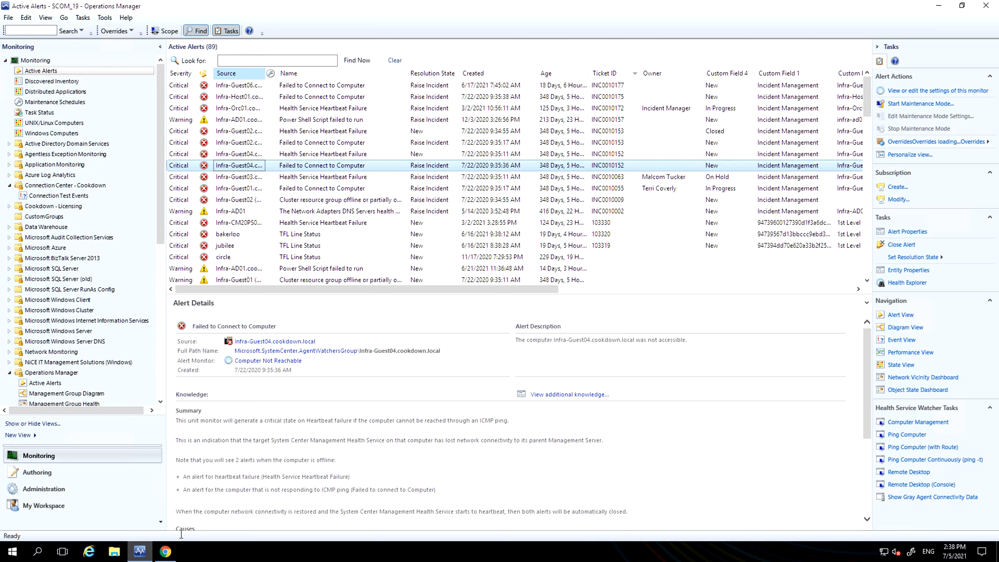
# Step: Log in to ServiceNow with the prefilled credentials and open the incident created from the newest Infra-Host03 SCOM alert
pyautogui.click(165, 551)
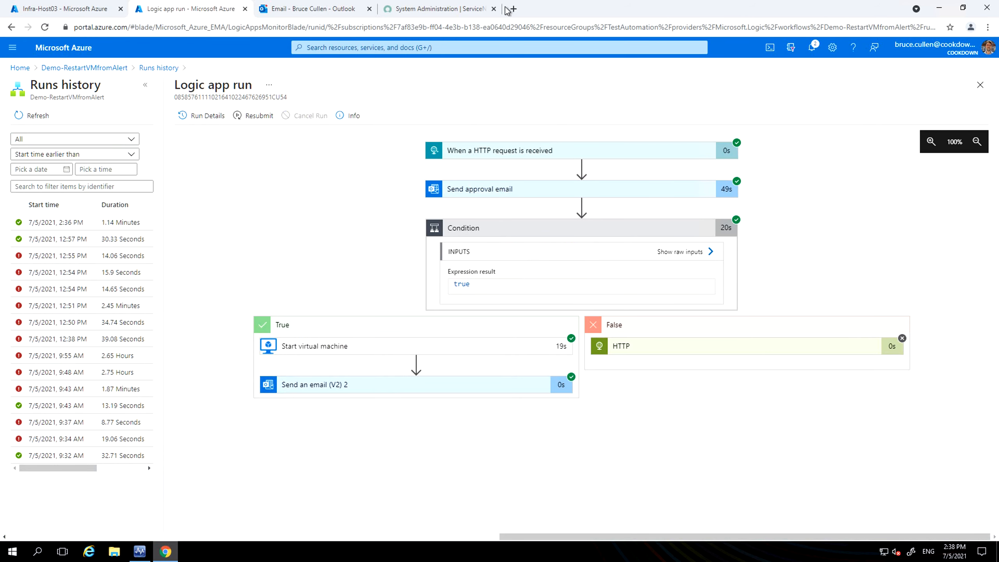
pyautogui.click(470, 10)
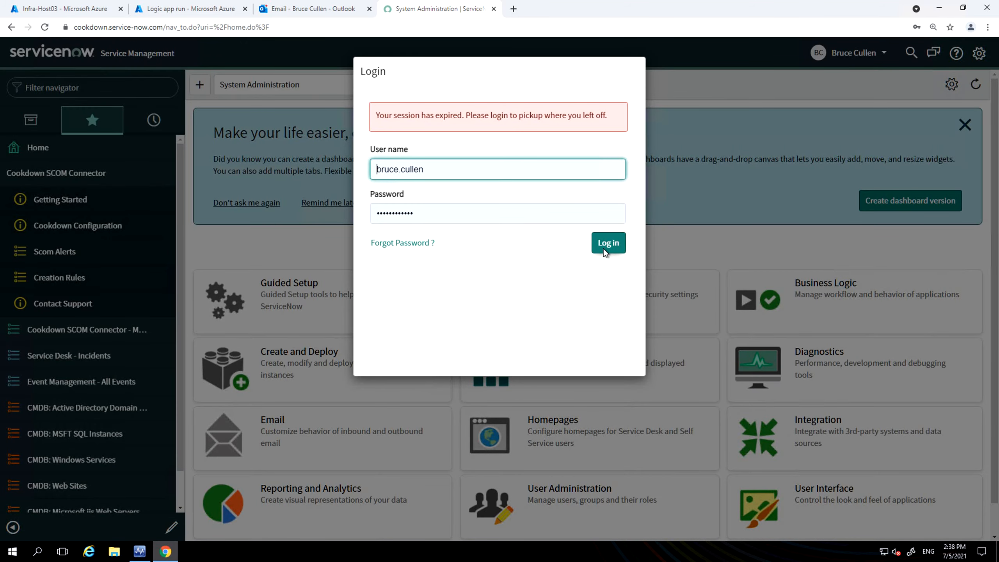
pyautogui.click(605, 243)
pyautogui.click(132, 251)
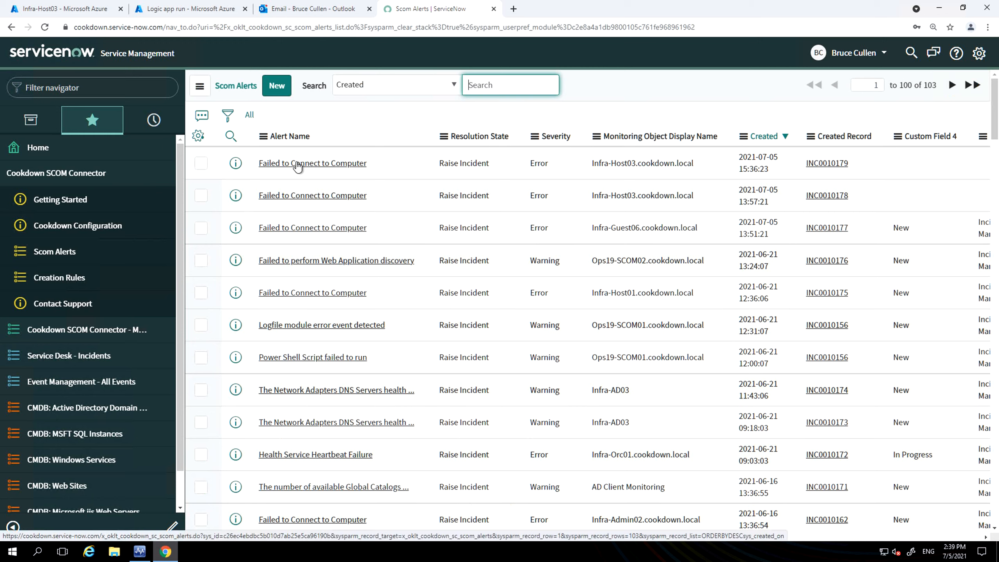
pyautogui.click(828, 167)
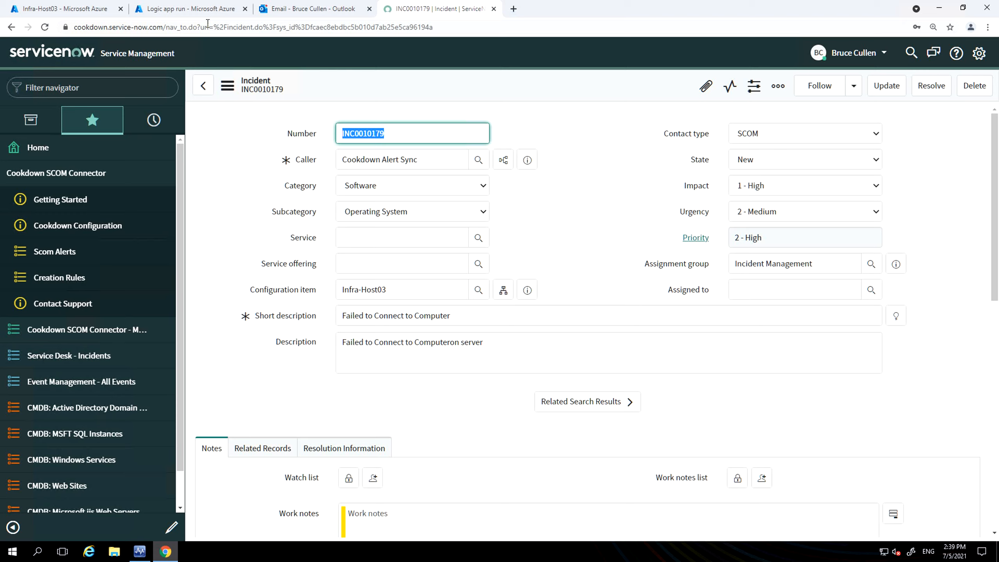
# Step: Return to the Logic App run in Azure, refresh the runs history and open the 2:38 PM run
pyautogui.click(177, 8)
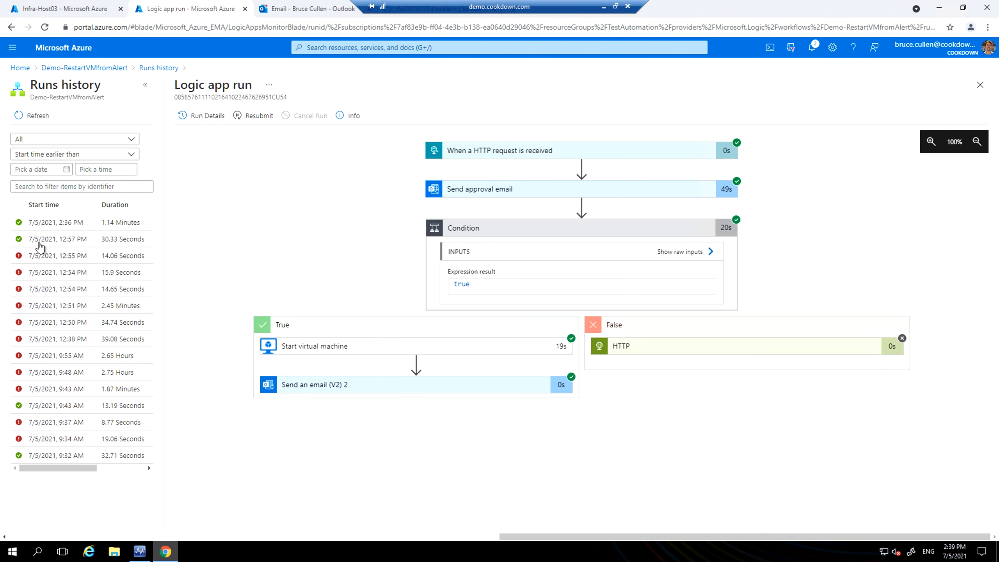
pyautogui.hscroll(-2, 38, 243)
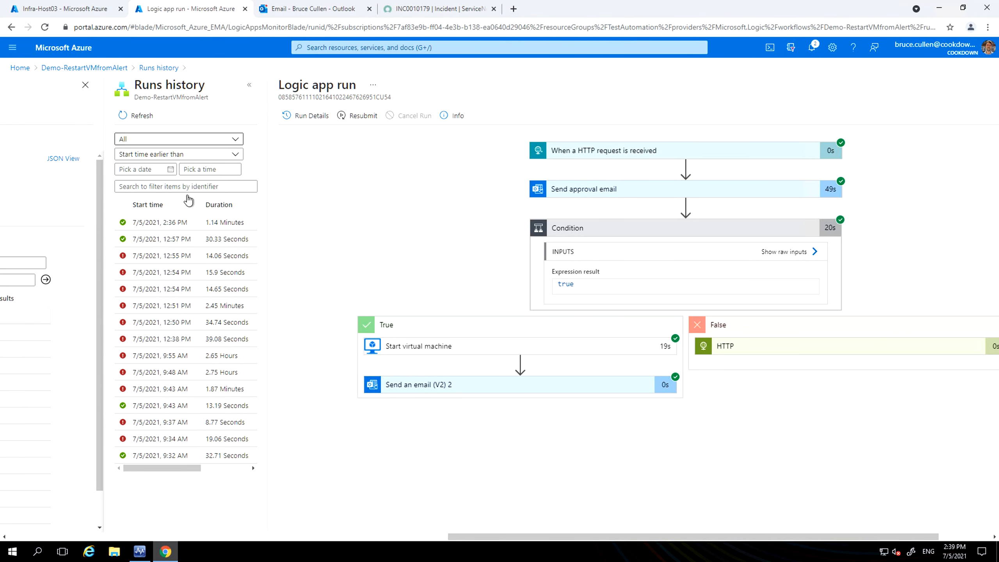
pyautogui.click(140, 116)
pyautogui.click(158, 223)
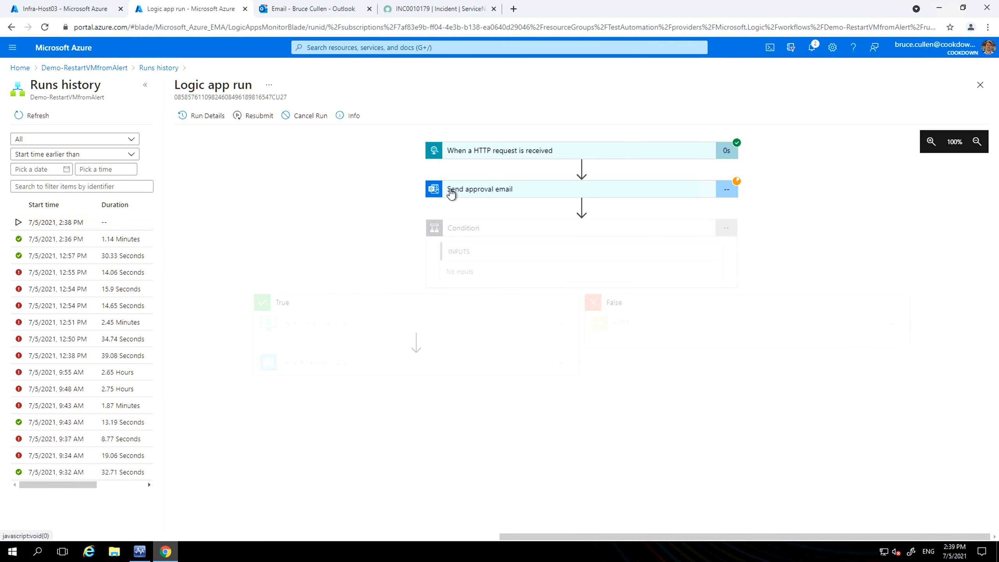
# Step: Open the Infra-Guest04 restart approval request in Outlook, answer Not on my watch, and return to the Logic App run
pyautogui.click(305, 12)
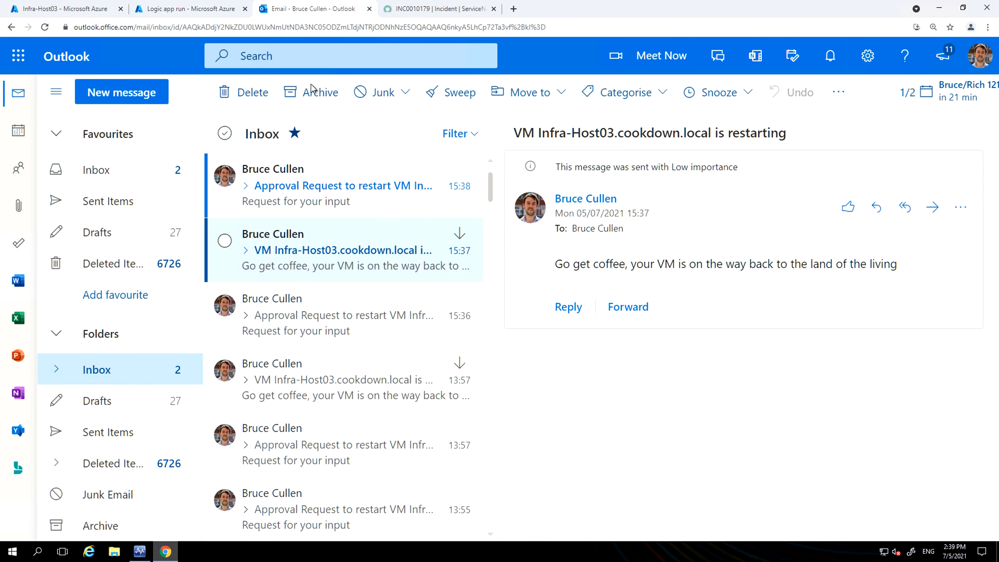
pyautogui.click(317, 200)
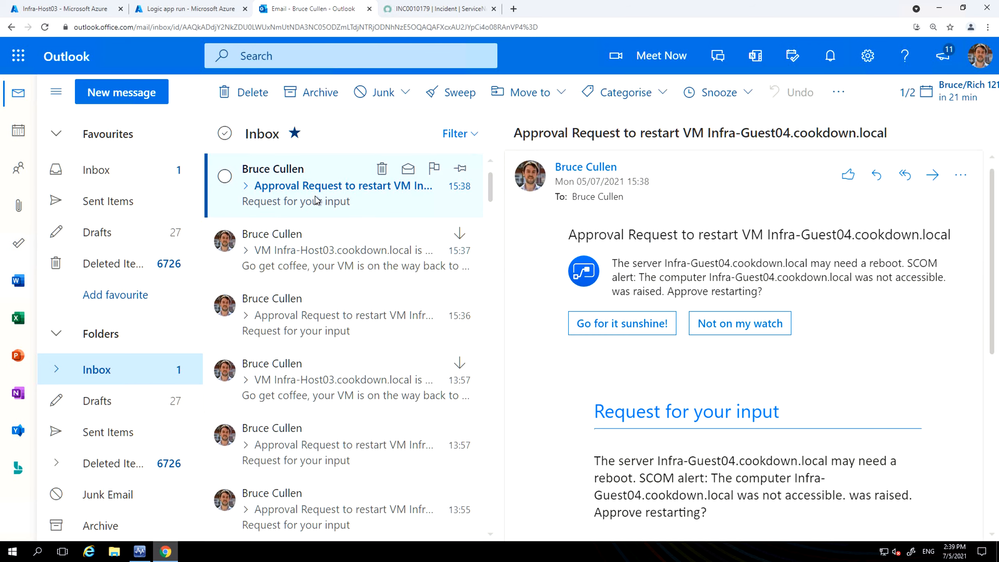
pyautogui.click(762, 336)
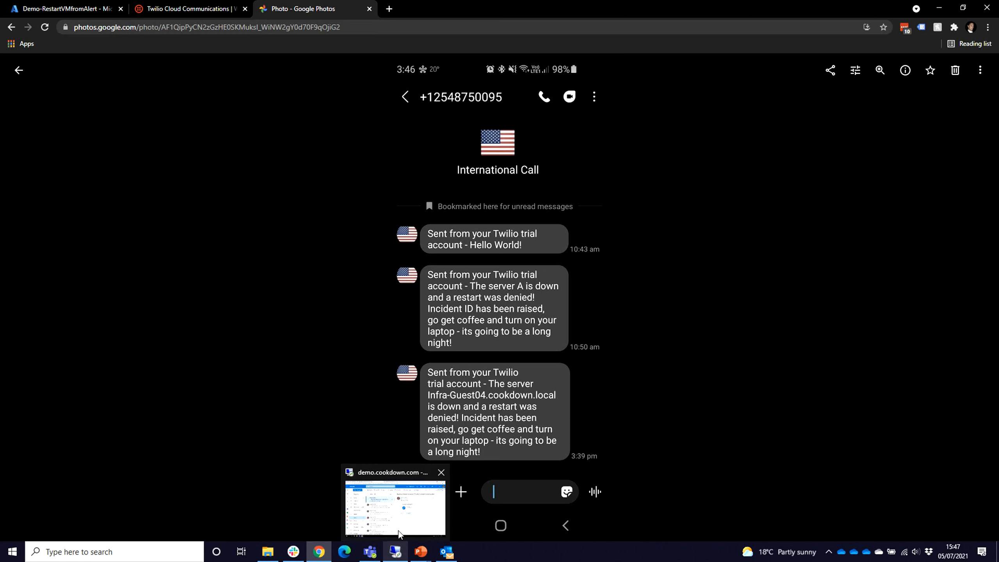
pyautogui.click(392, 498)
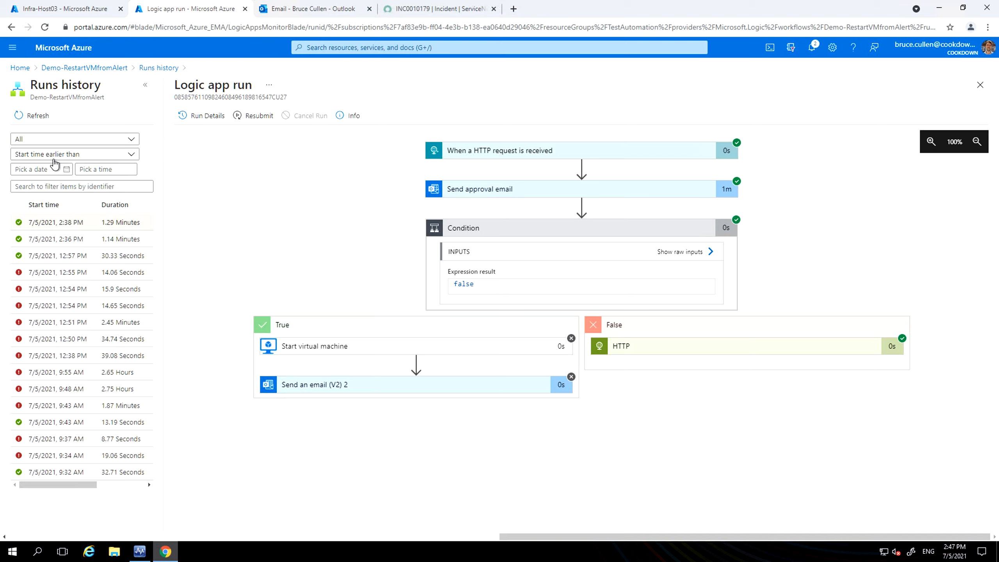